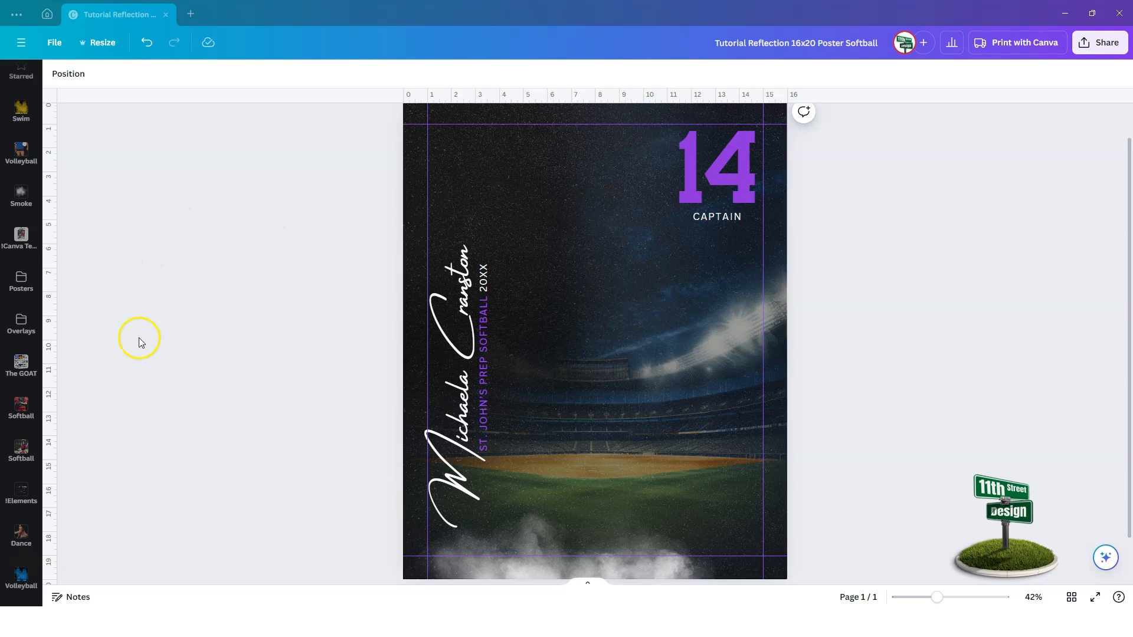
Add the catcher photo from the Softball folder to the center of the poster.
click(20, 406)
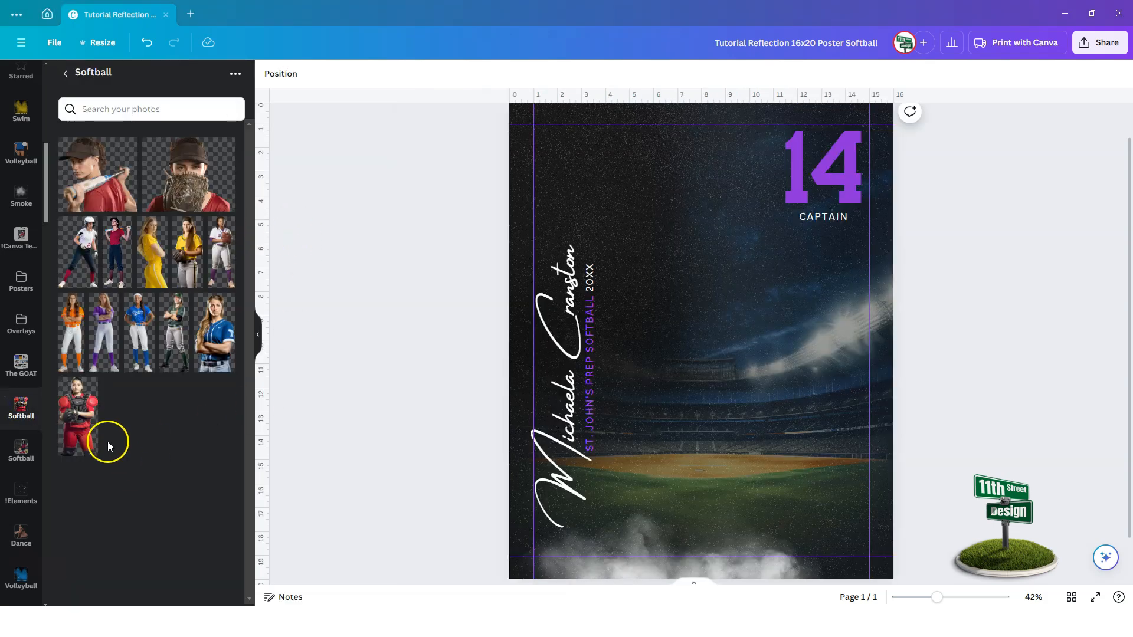
click(81, 429)
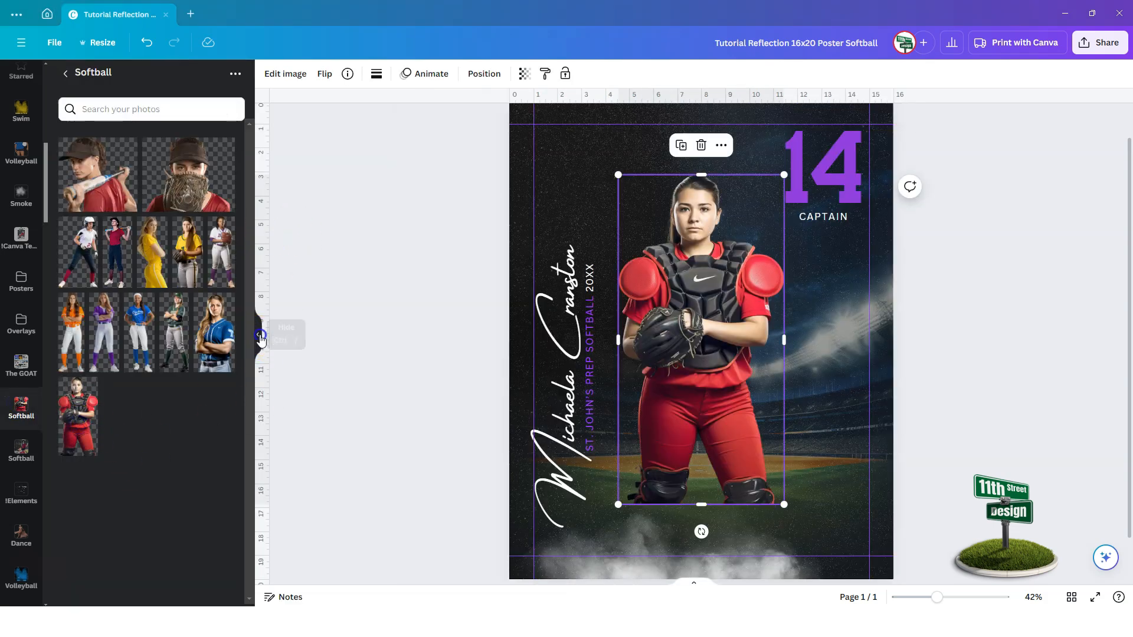
click(259, 335)
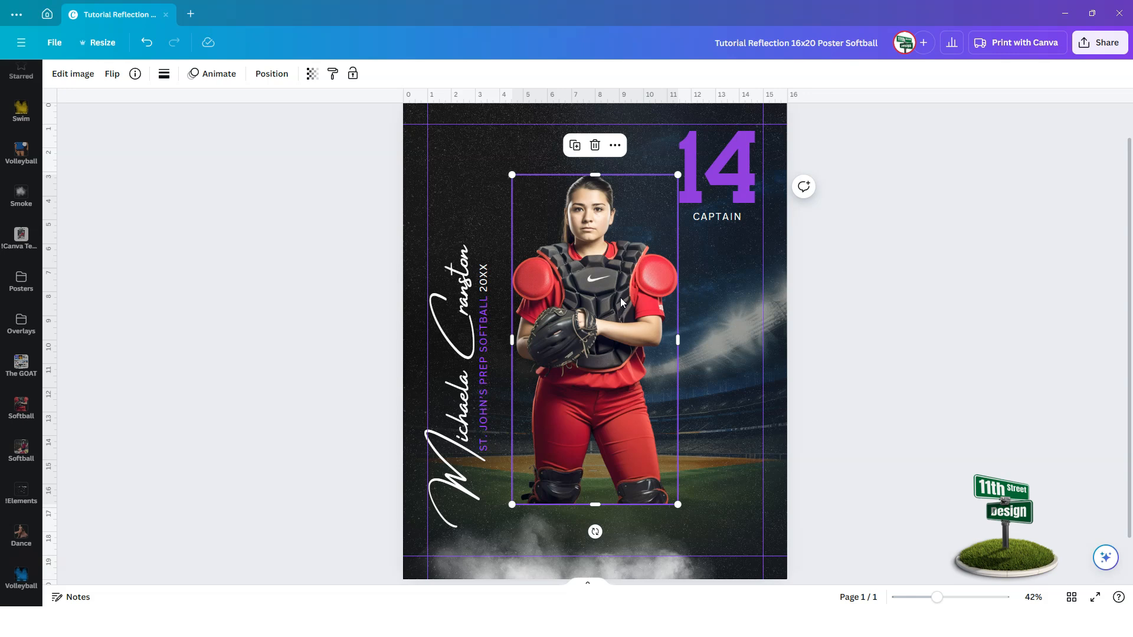
click(76, 599)
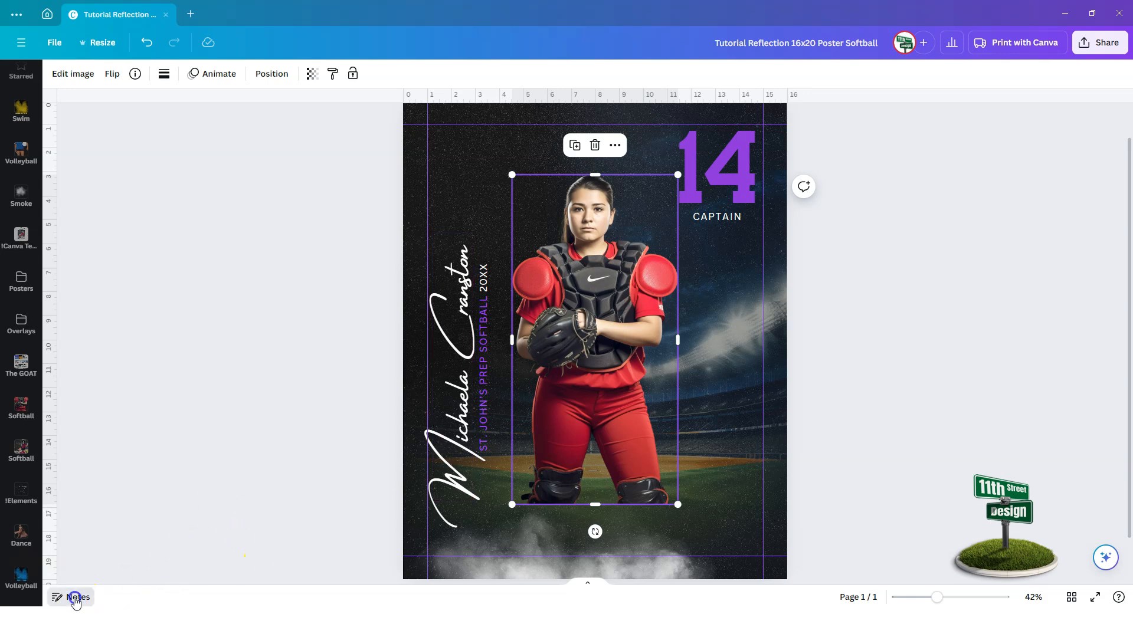
scroll(157, 381, down, 2)
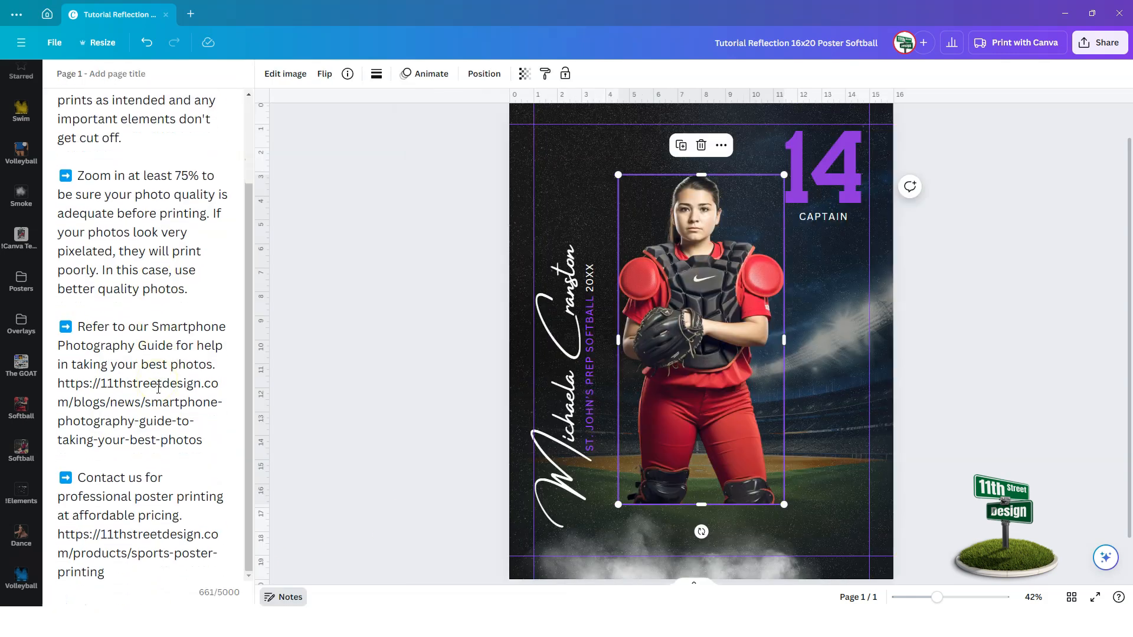
drag(58, 383, 203, 440)
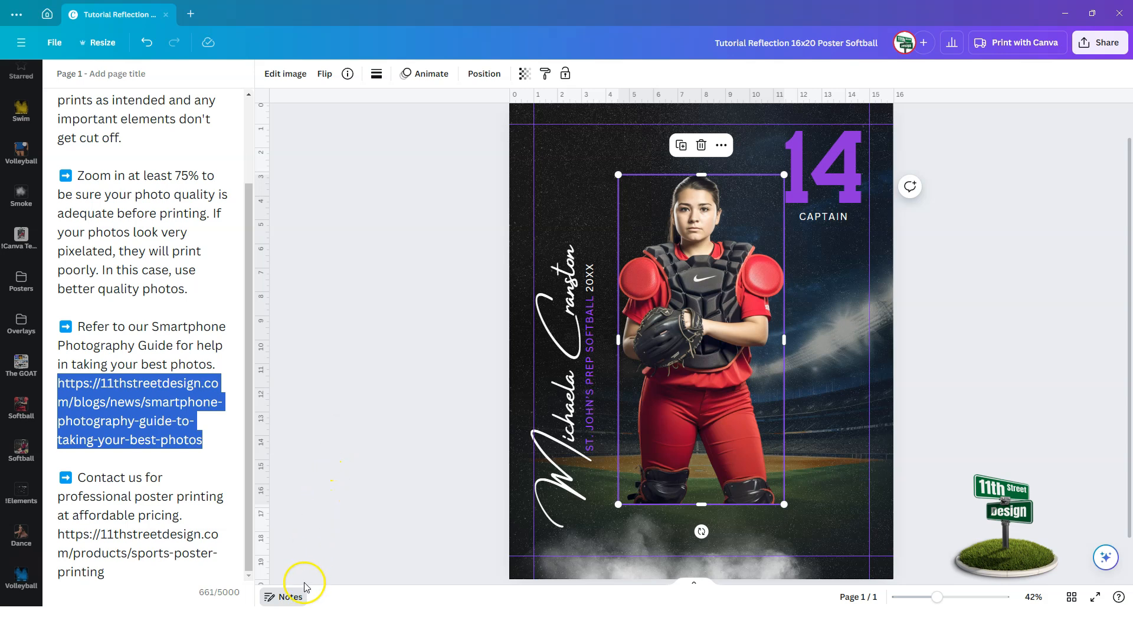
click(291, 598)
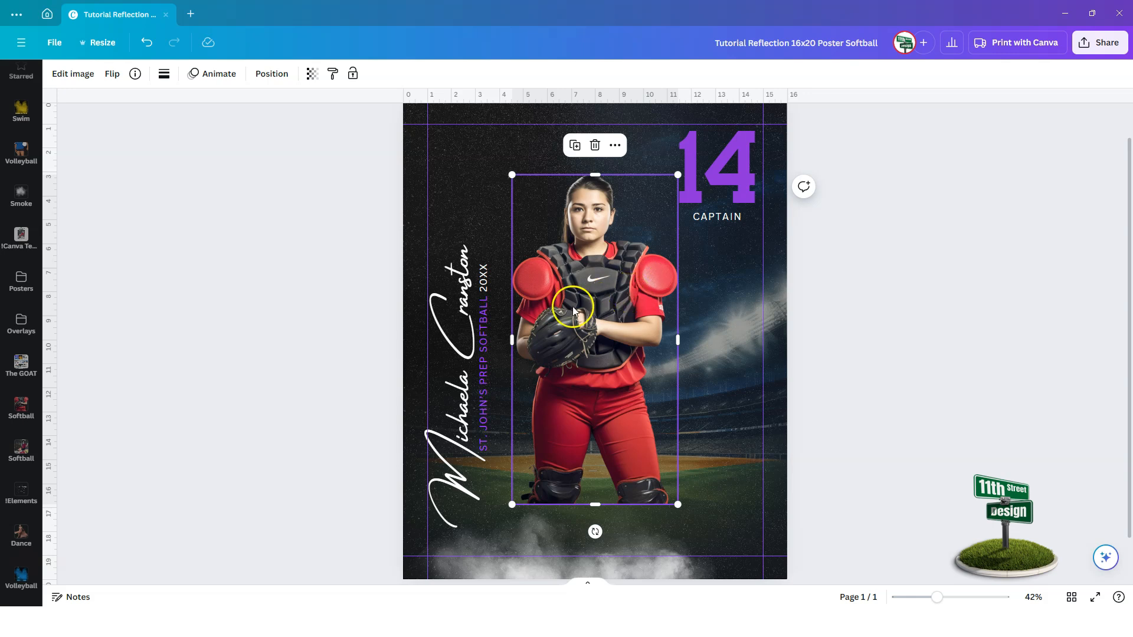
click(73, 74)
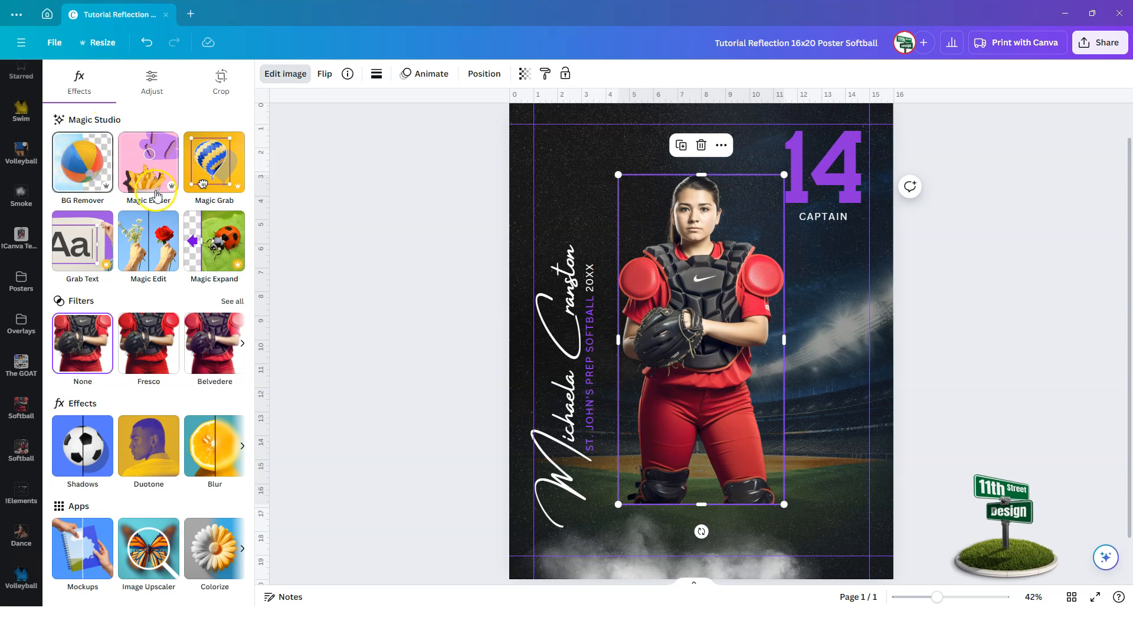
click(424, 318)
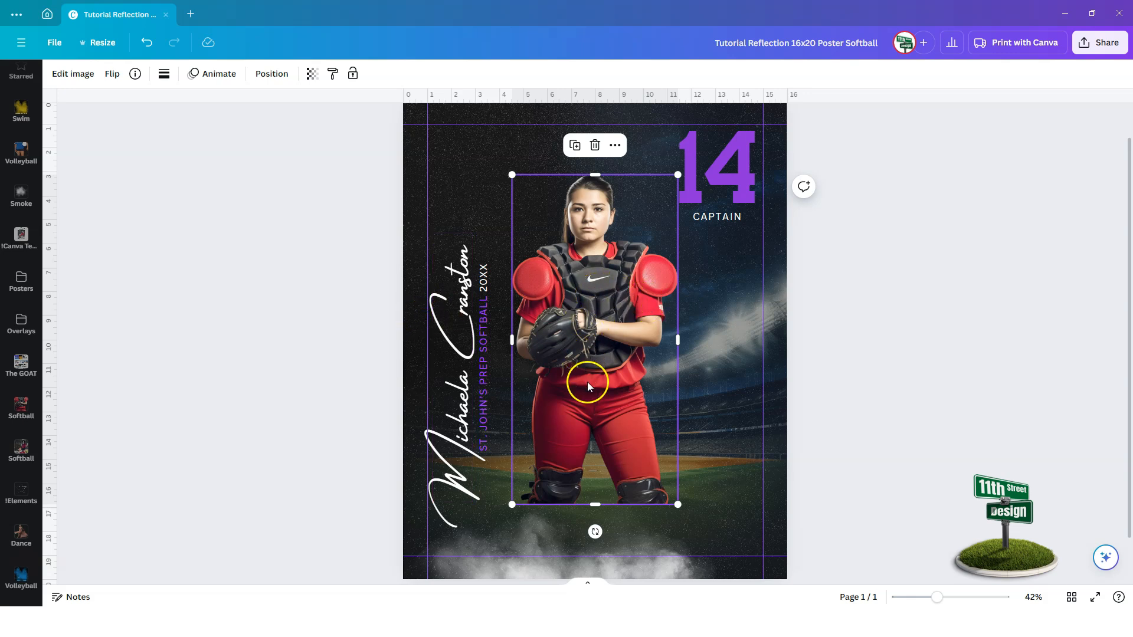
Move the catcher layer below the smoke, then lower and enlarge it to about 8 × 15.9 under CAPTAIN.
click(272, 75)
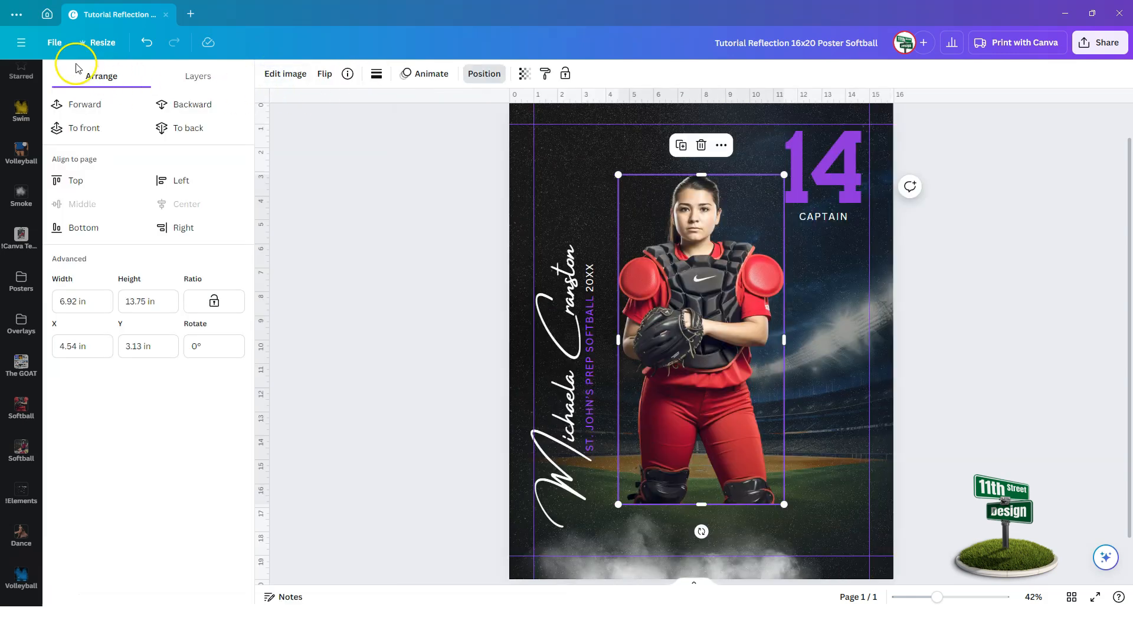
click(199, 77)
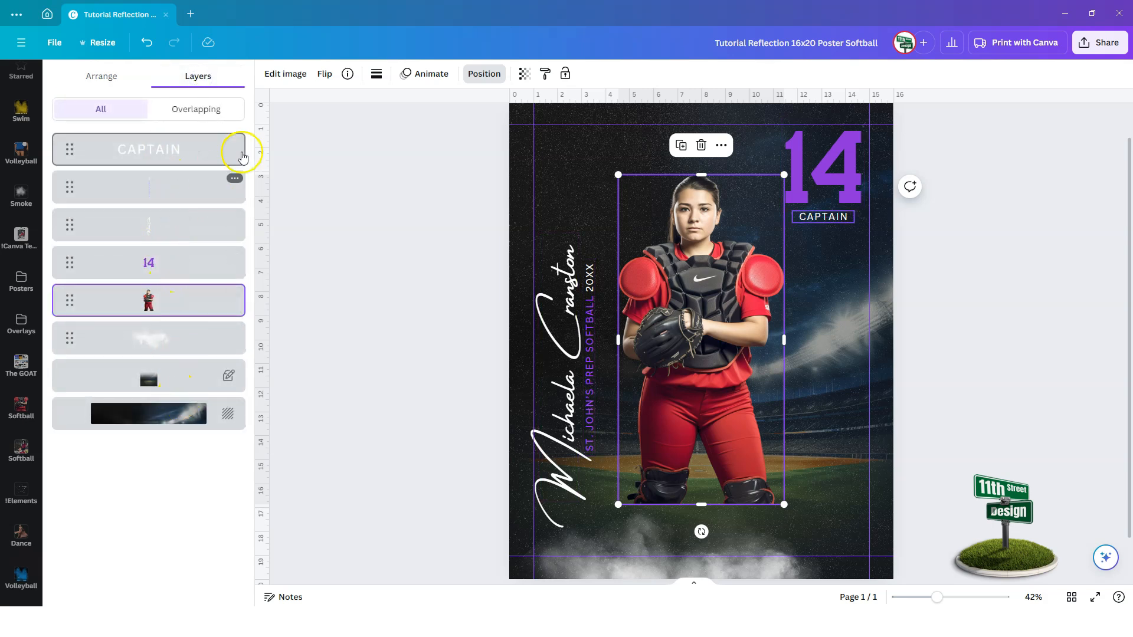
drag(63, 302, 69, 345)
drag(702, 282, 699, 349)
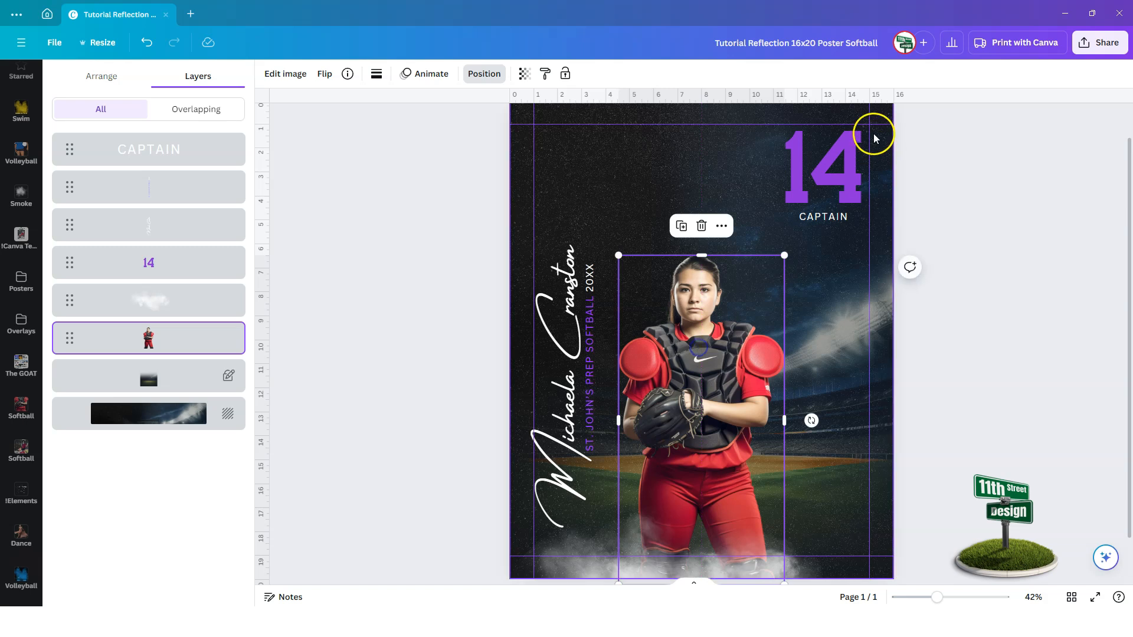
drag(784, 255, 821, 236)
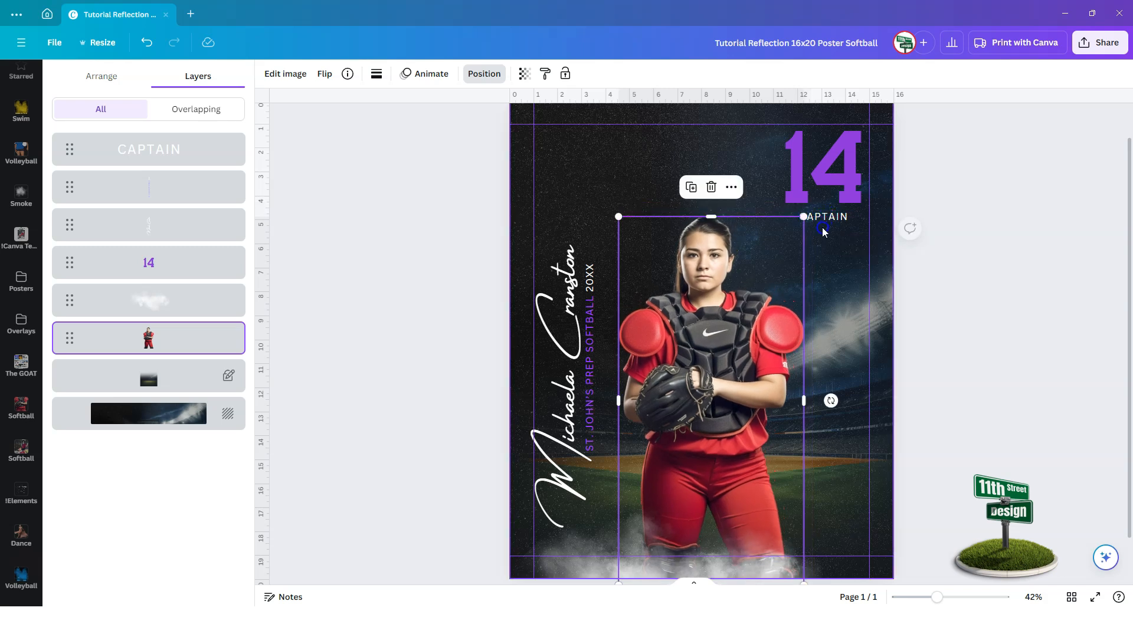
click(726, 369)
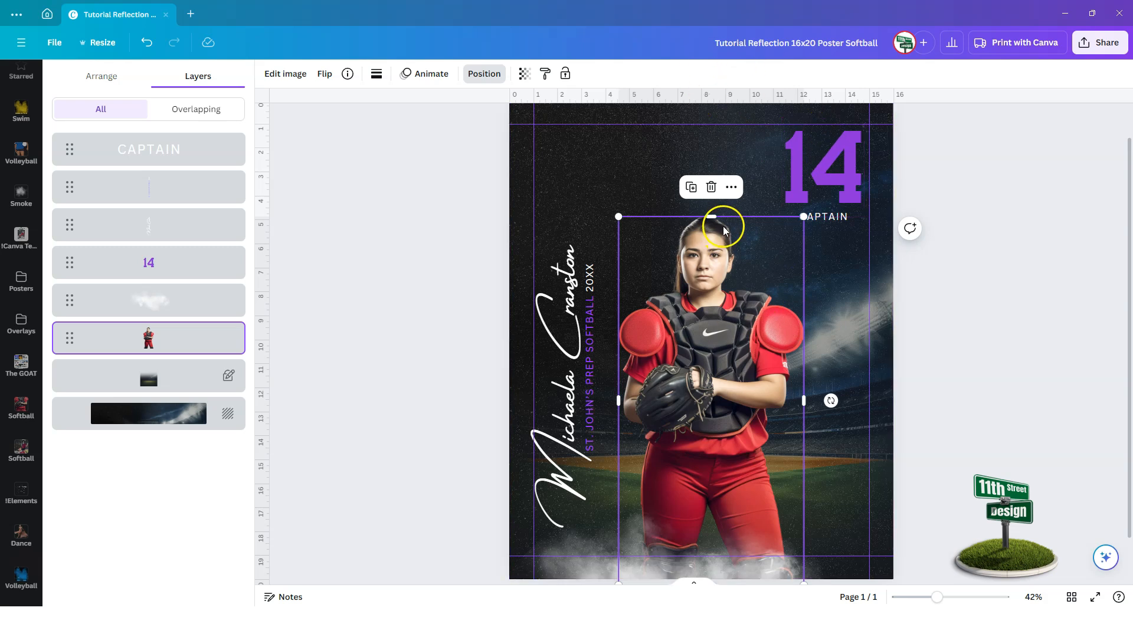
Duplicate the catcher, place the copy just above the background layer, and enlarge and lower it.
click(691, 189)
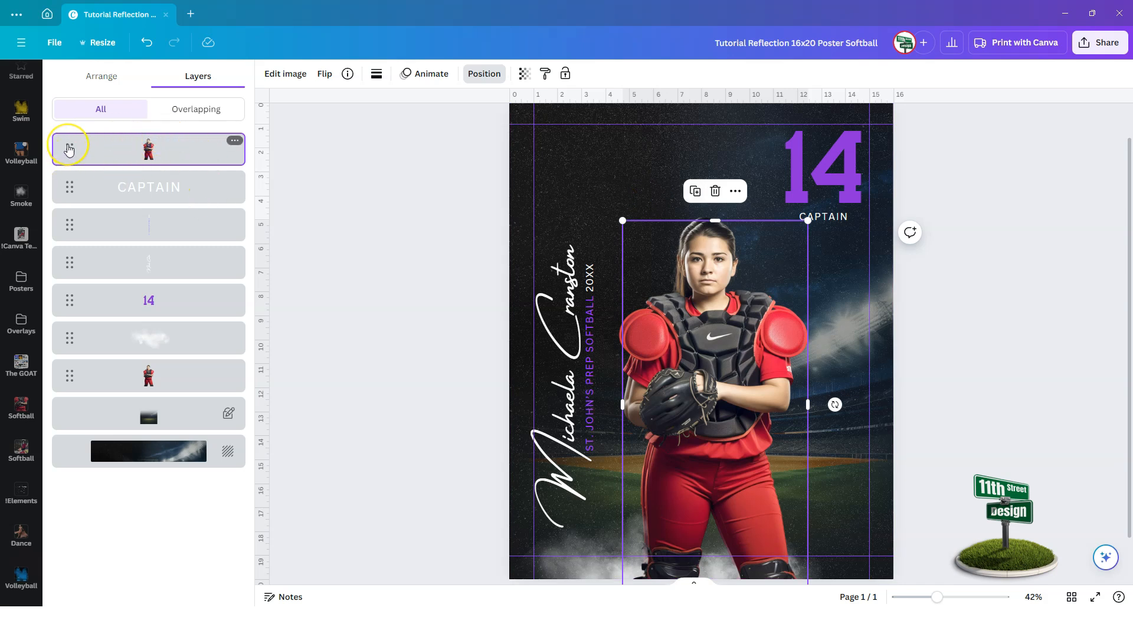
drag(69, 150, 63, 431)
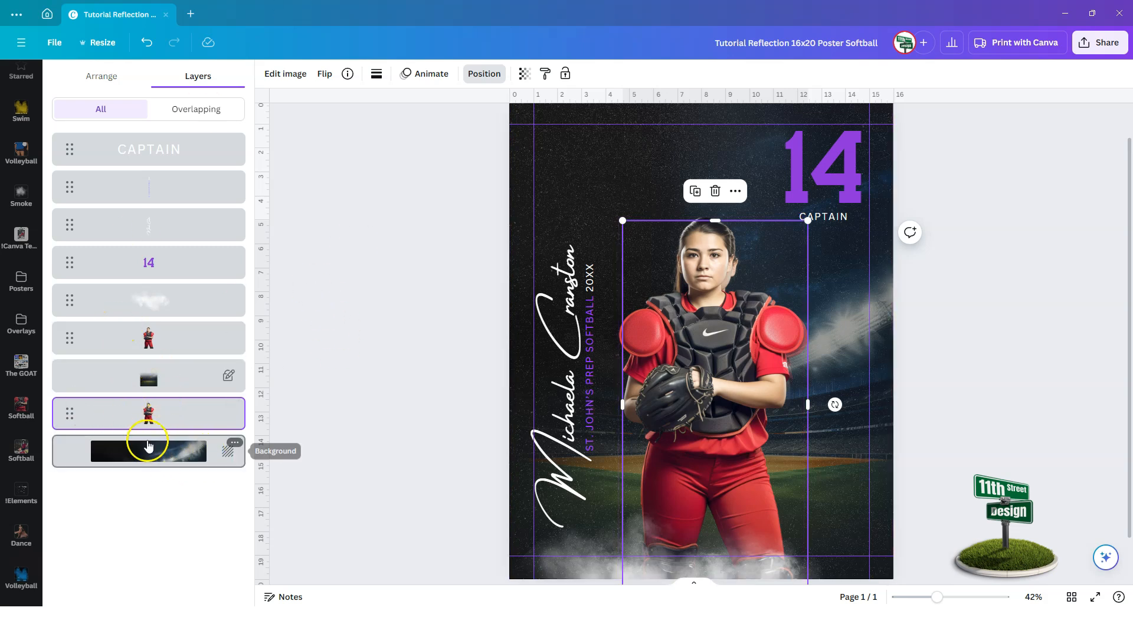
drag(623, 220, 521, 16)
drag(522, 76, 524, 74)
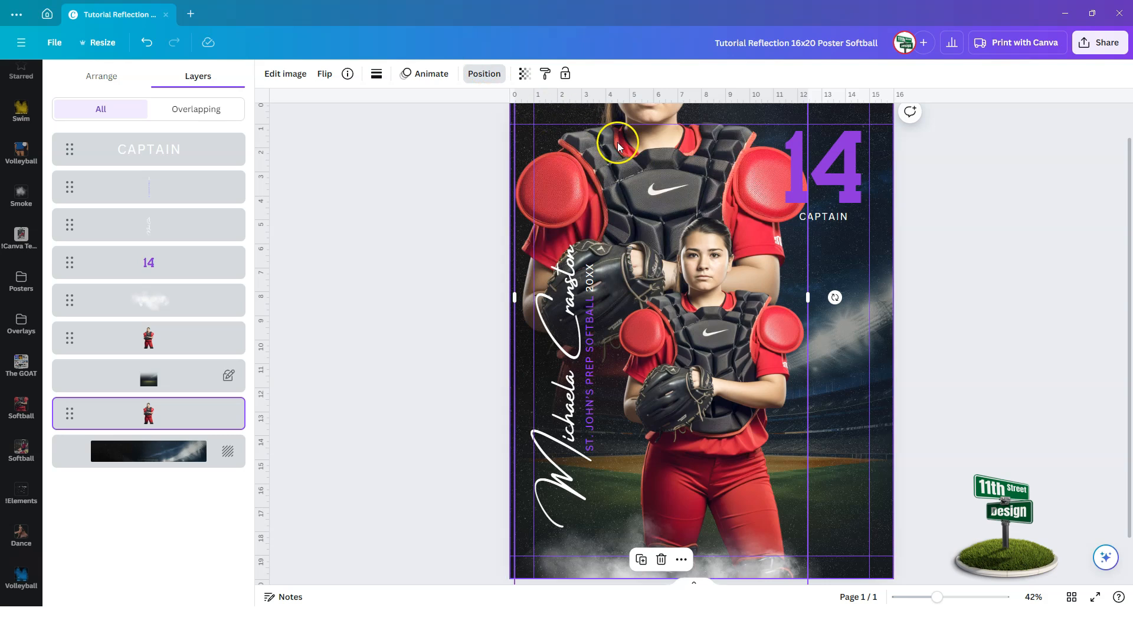
drag(613, 151, 583, 209)
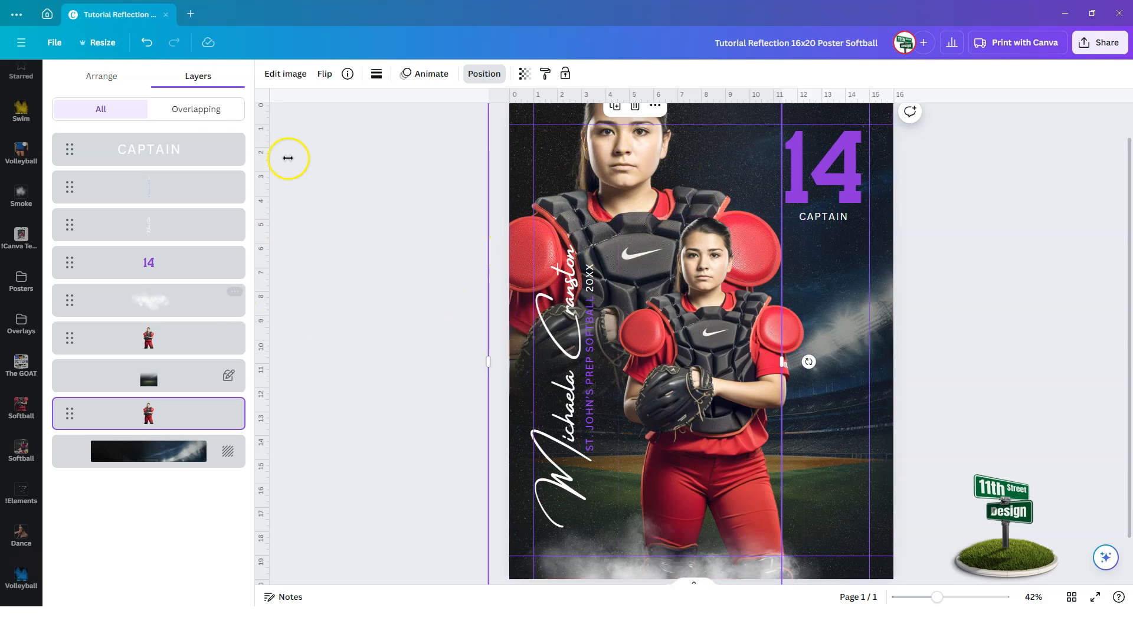
Turn the large catcher copy grayscale with Saturation at -100.
click(281, 73)
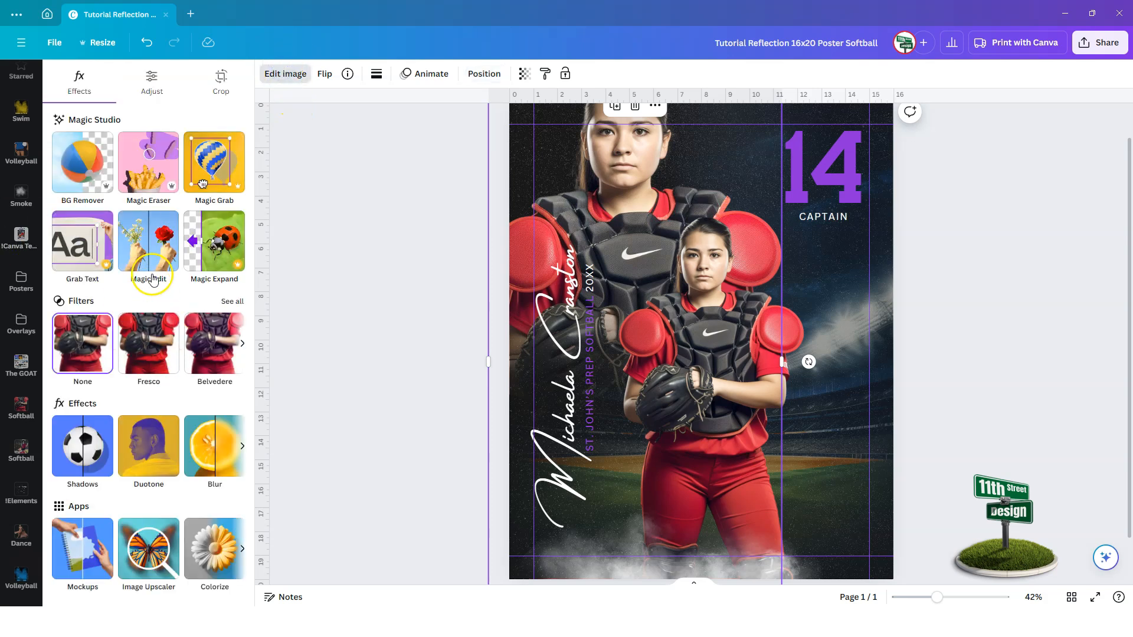
click(151, 81)
scroll(171, 430, down, 6)
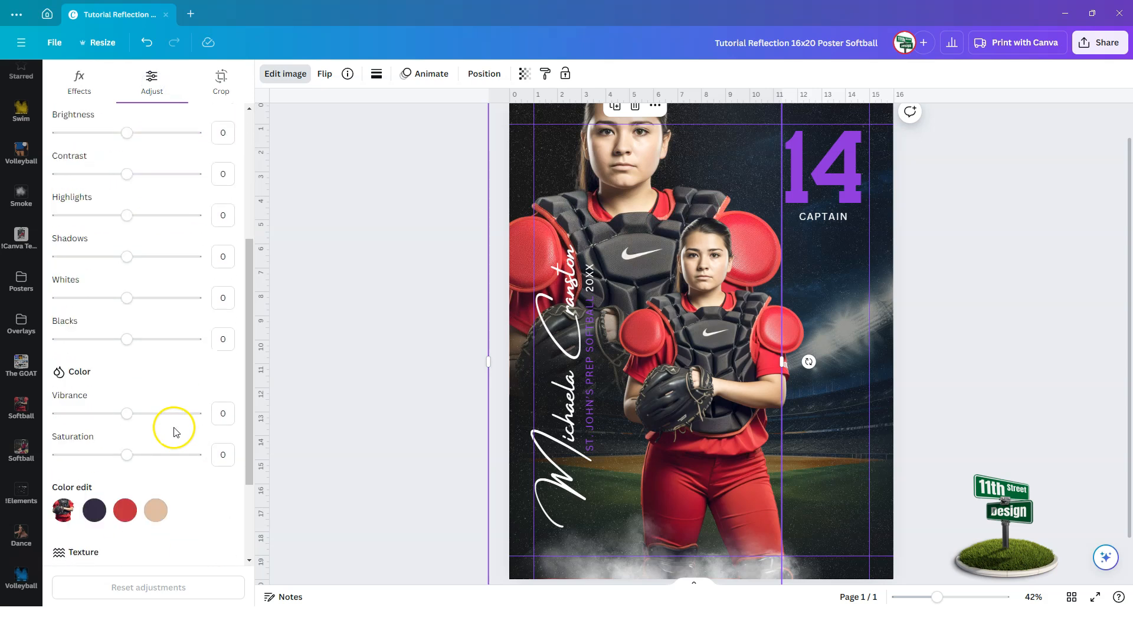
drag(127, 338, 57, 338)
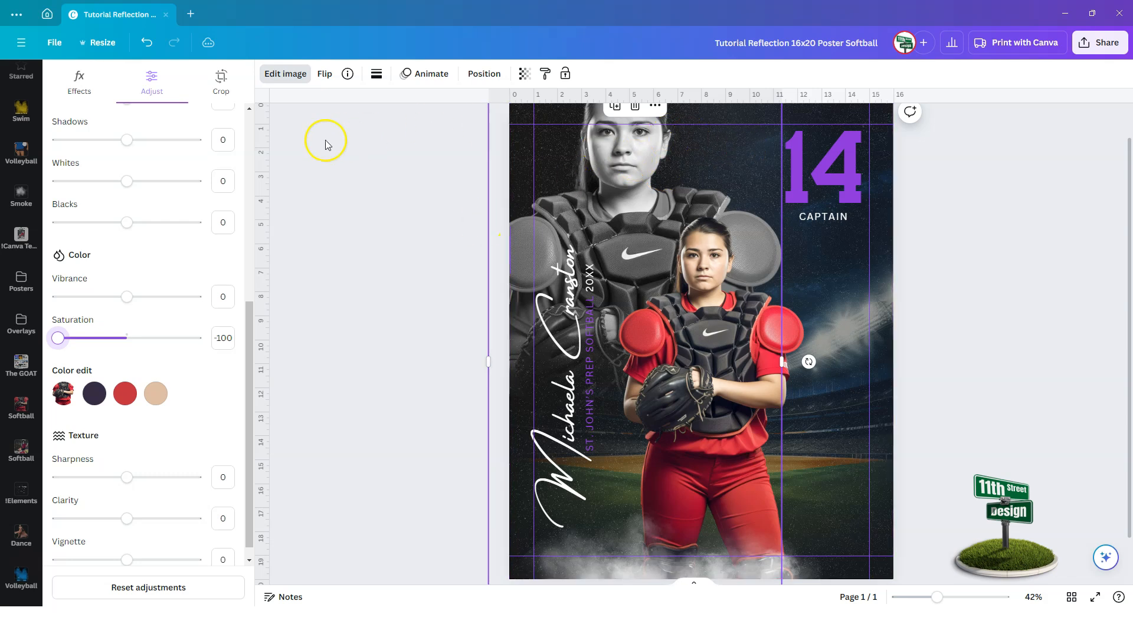
Set the large copy's transparency to 38 and deselect it.
click(526, 75)
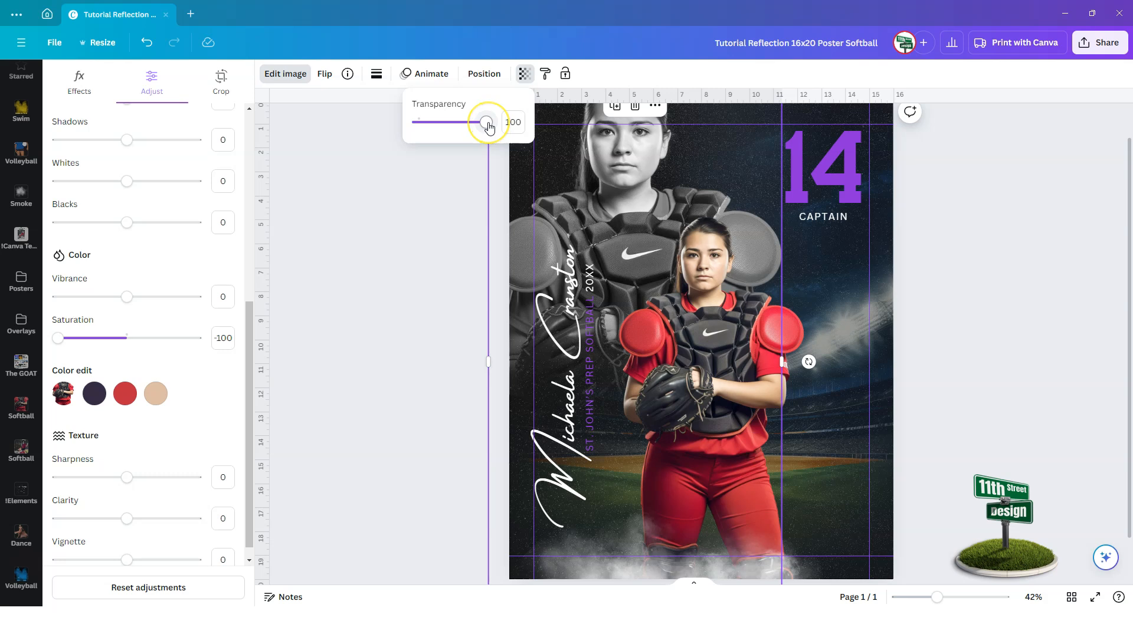
drag(488, 125, 445, 136)
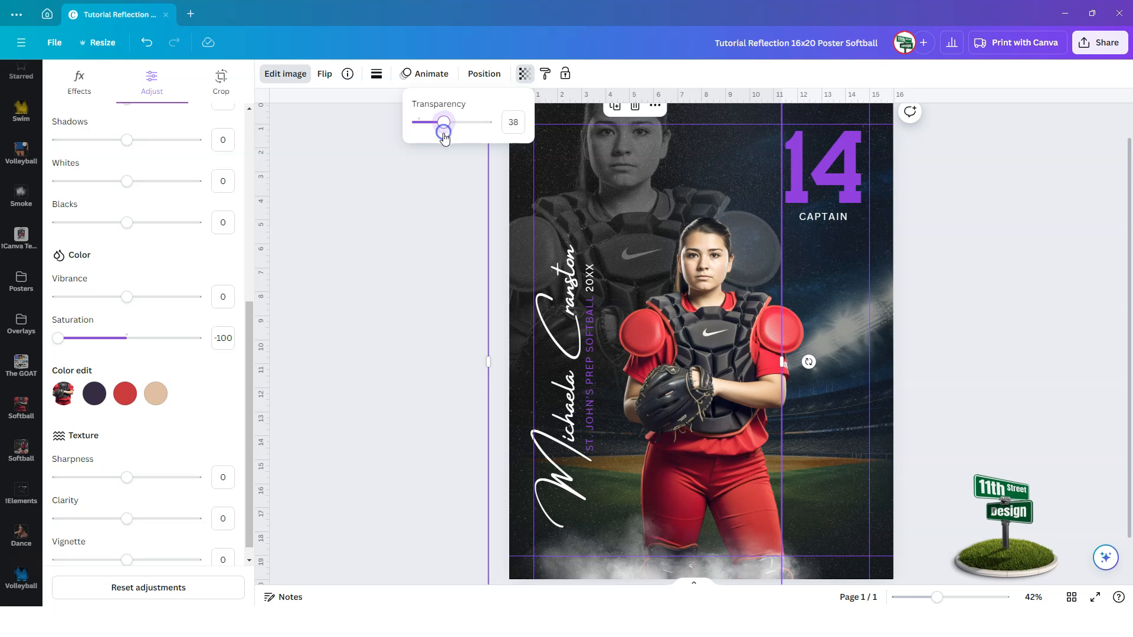
click(444, 400)
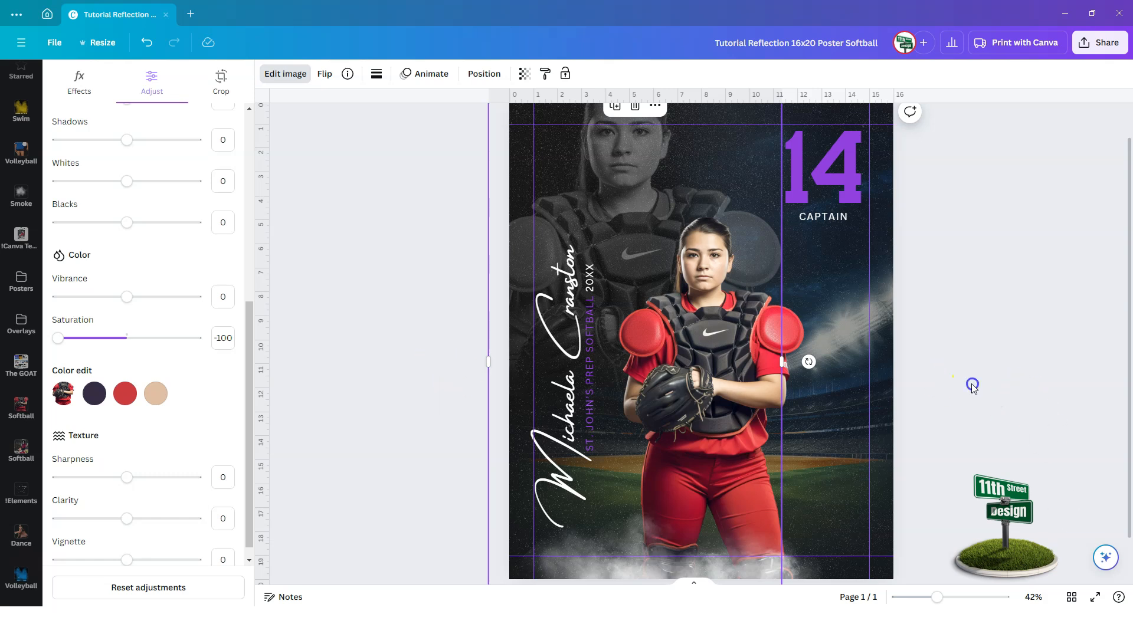
click(972, 386)
click(884, 339)
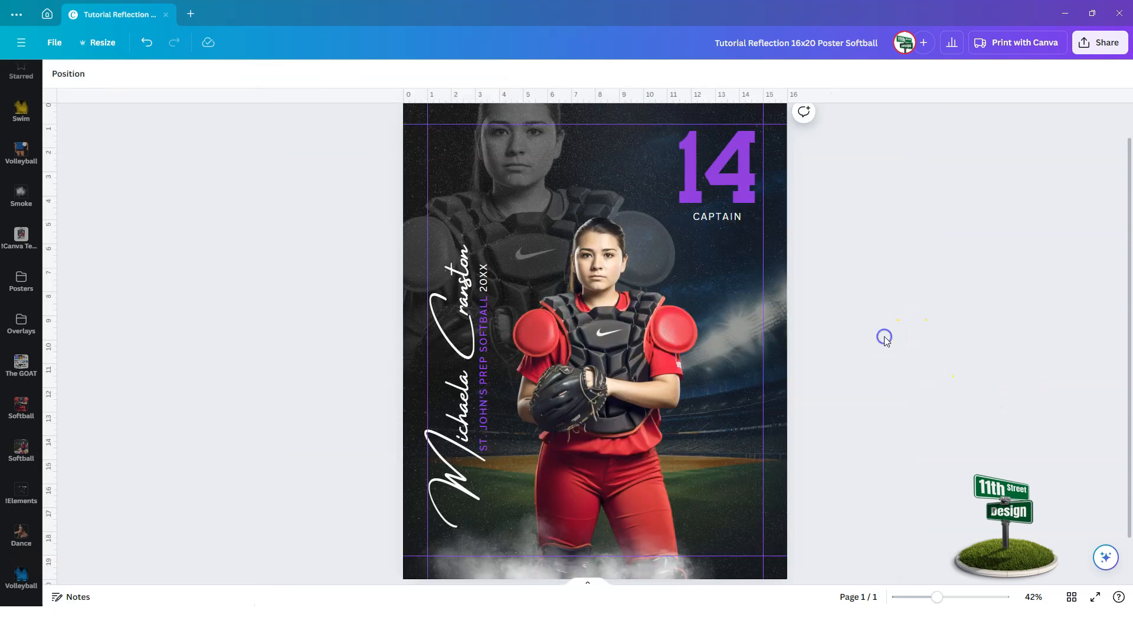
Replace the jersey number 14 with 30 and widen its box so it fits one line.
click(691, 167)
click(691, 166)
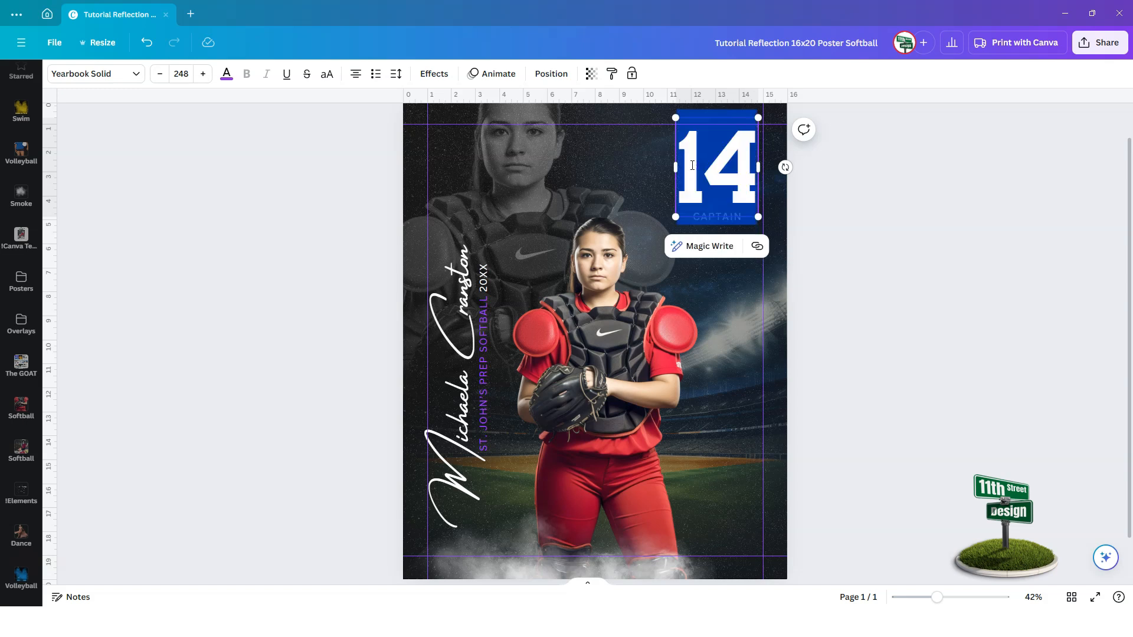
text(30)
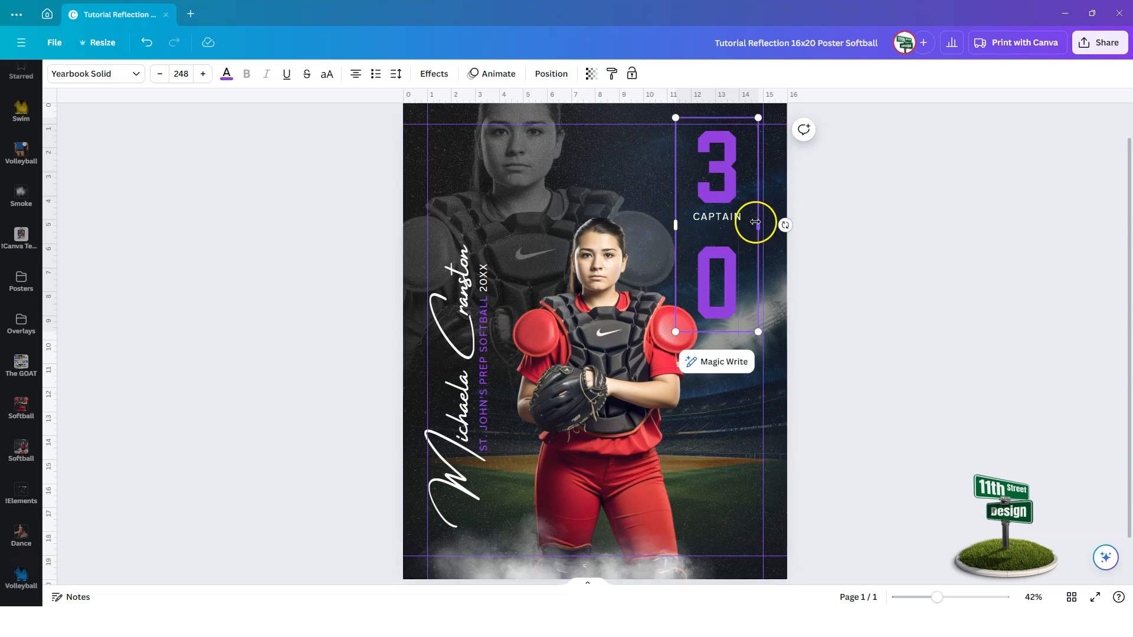
drag(675, 224, 662, 219)
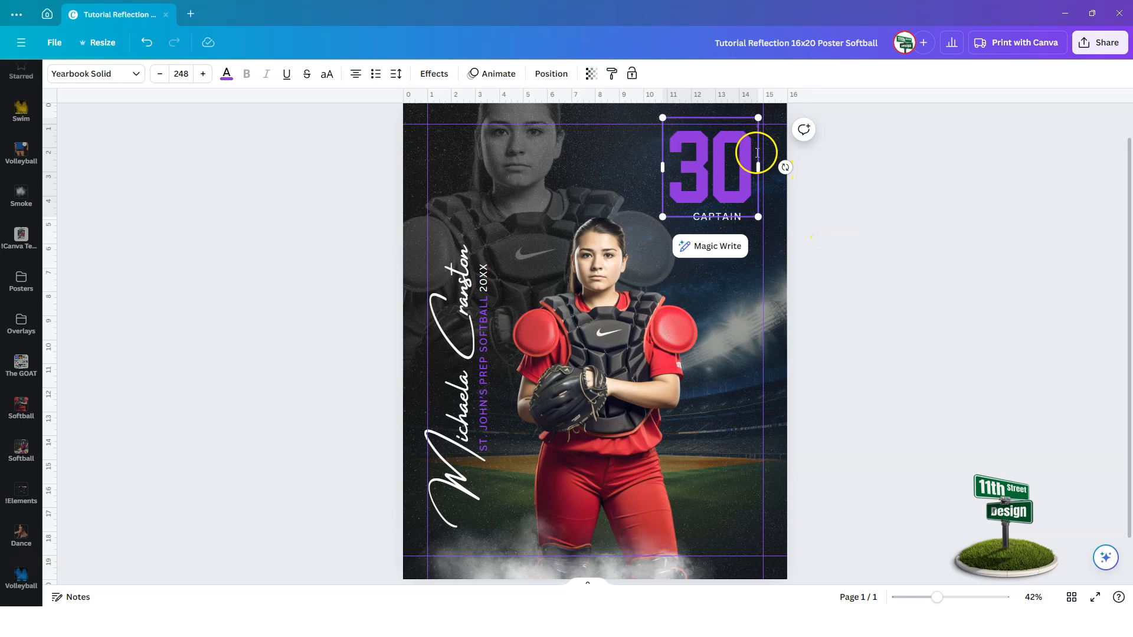
Recolor the 30 from purple to the photo's red, then brighten it to #EB2C44.
click(227, 76)
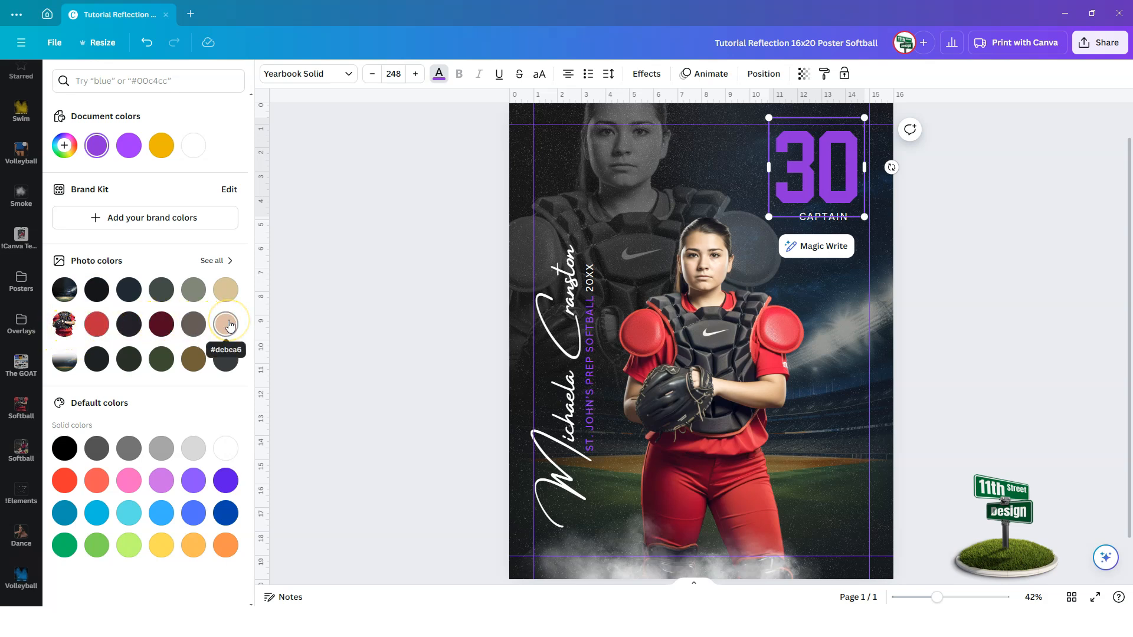
click(97, 324)
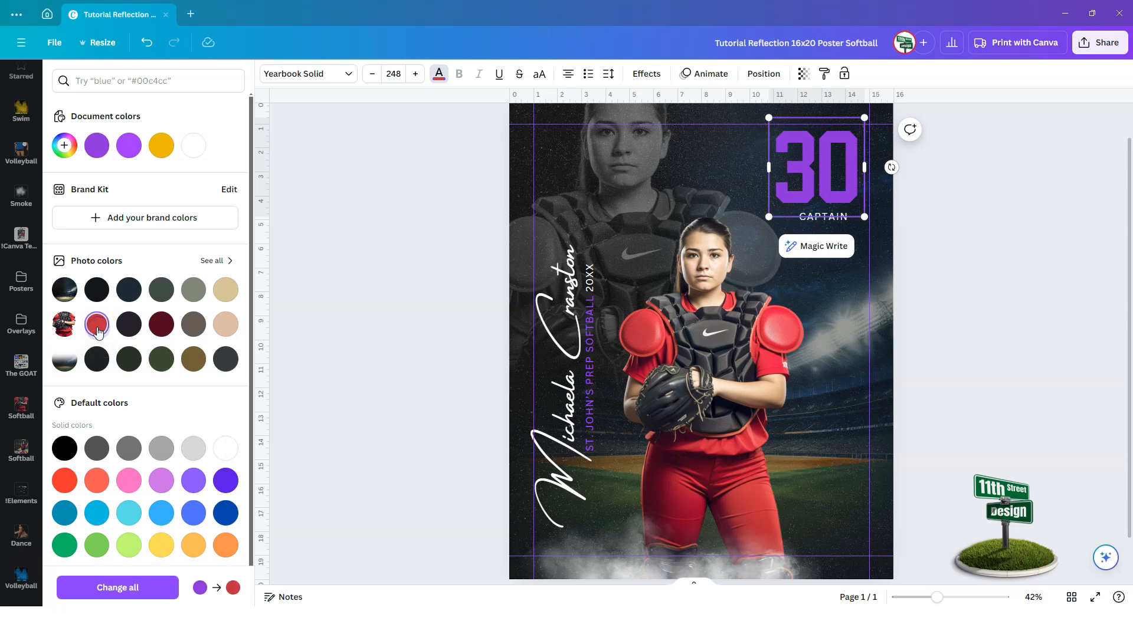
click(141, 587)
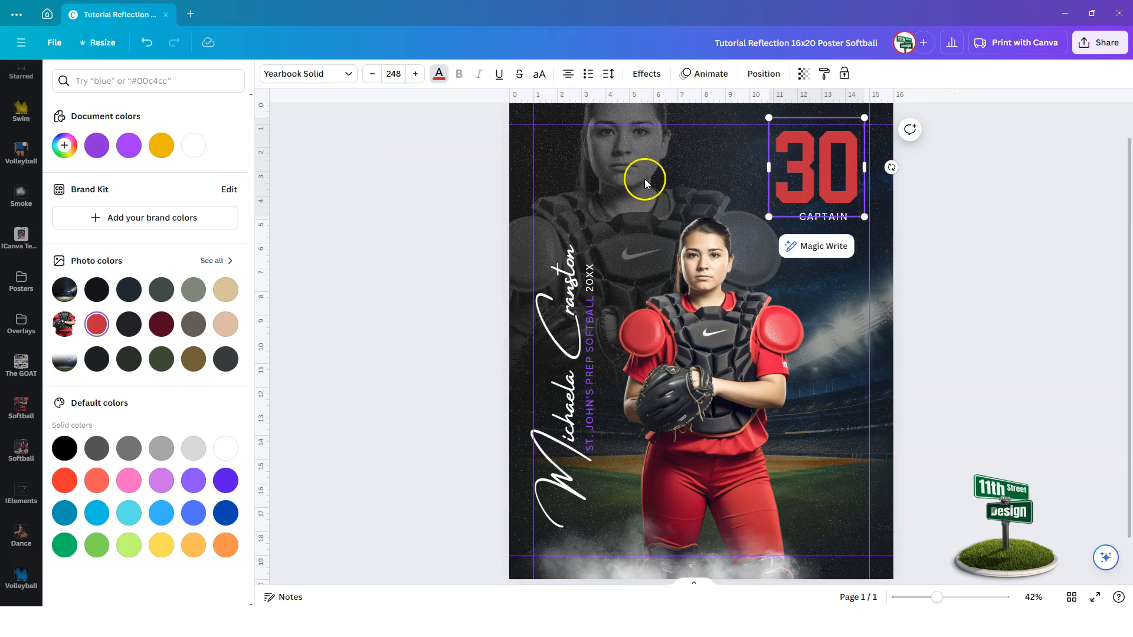
click(65, 146)
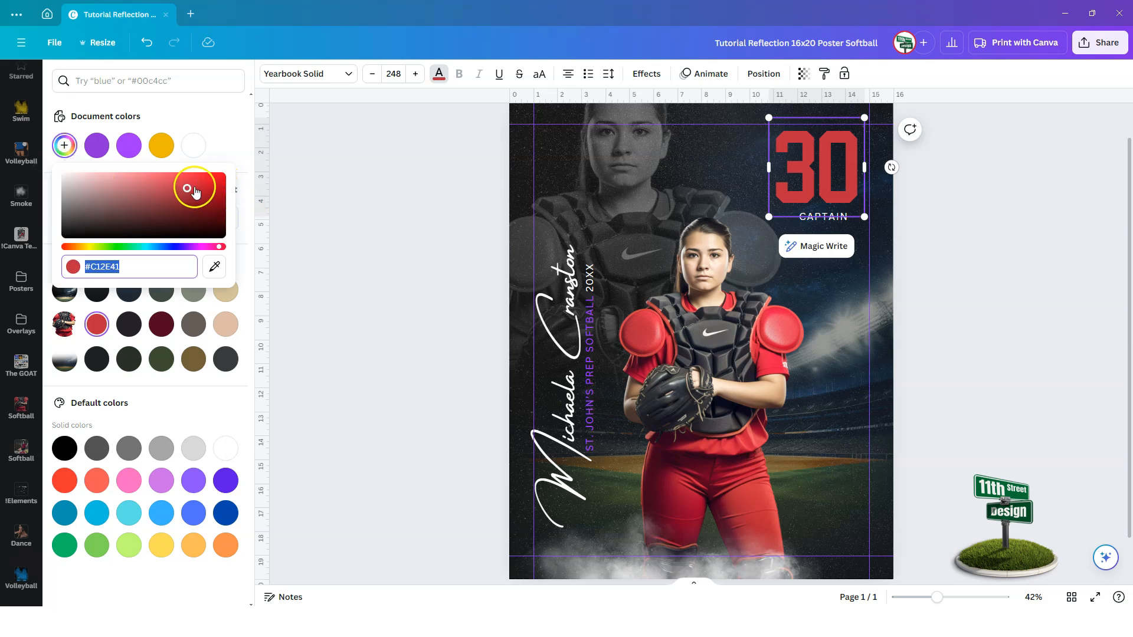
drag(188, 188, 195, 179)
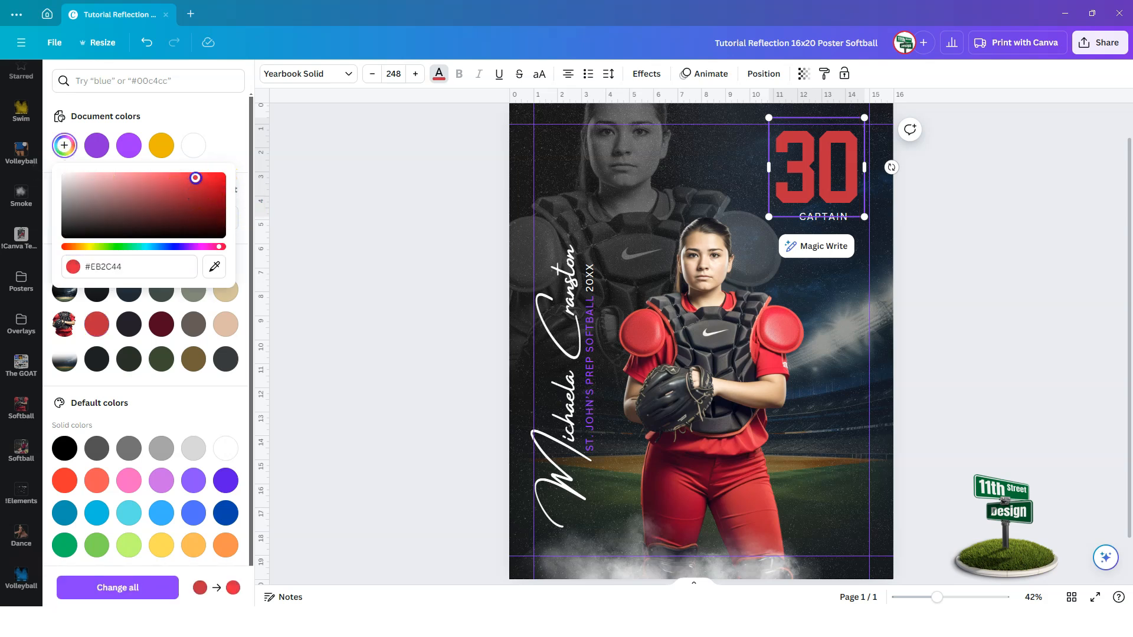
click(120, 587)
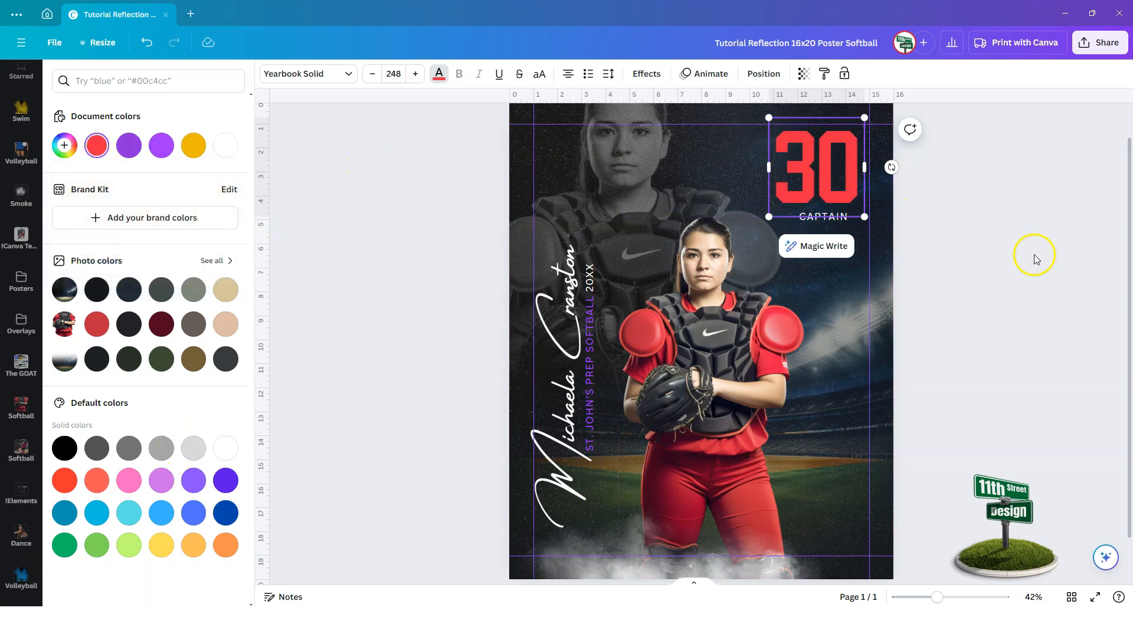
click(934, 242)
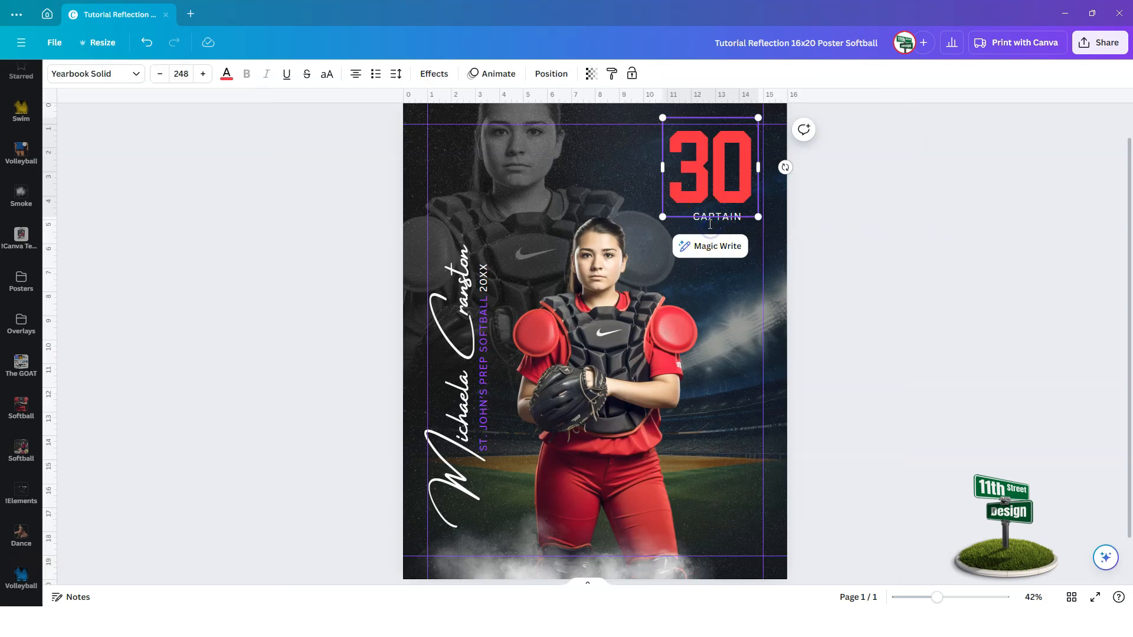
Color the school wording in the vertical text line red.
click(483, 305)
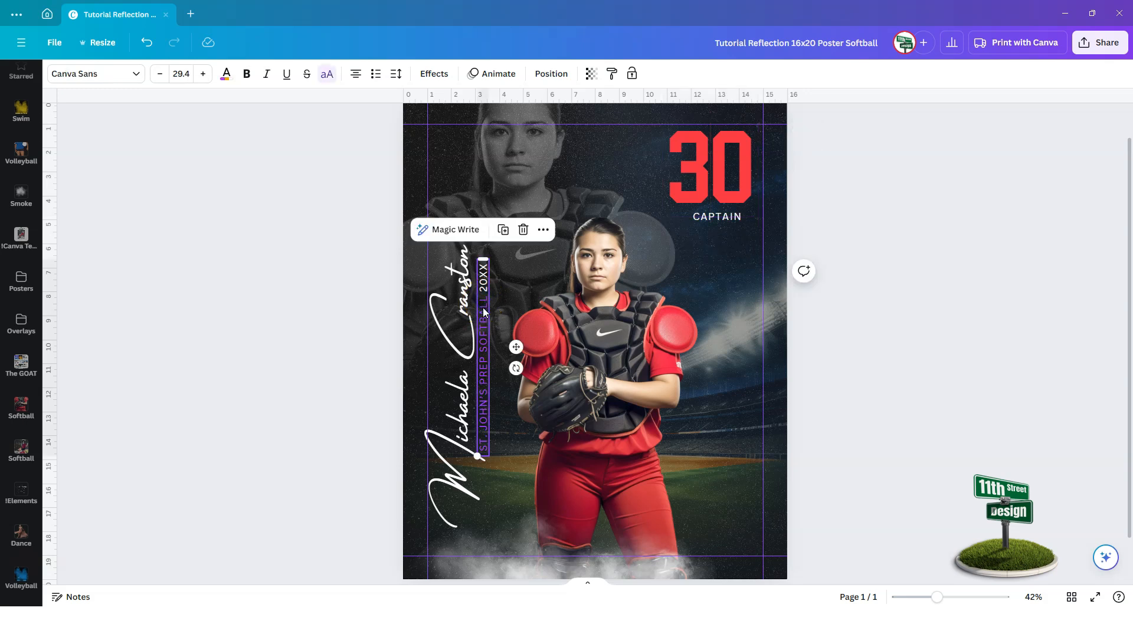
double_click(483, 311)
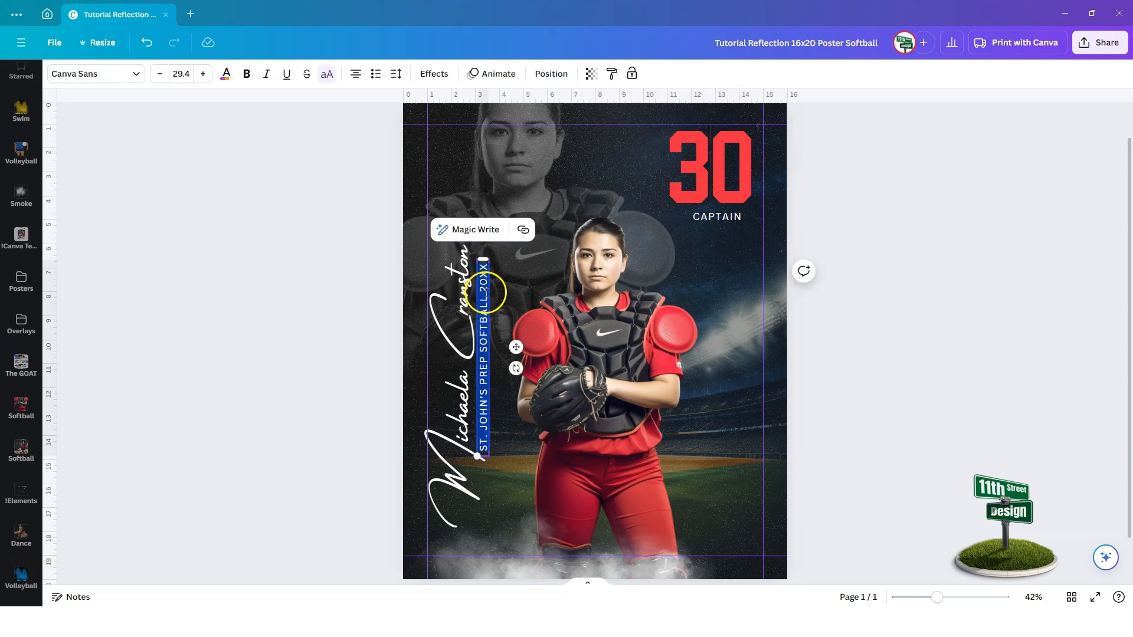
click(482, 290)
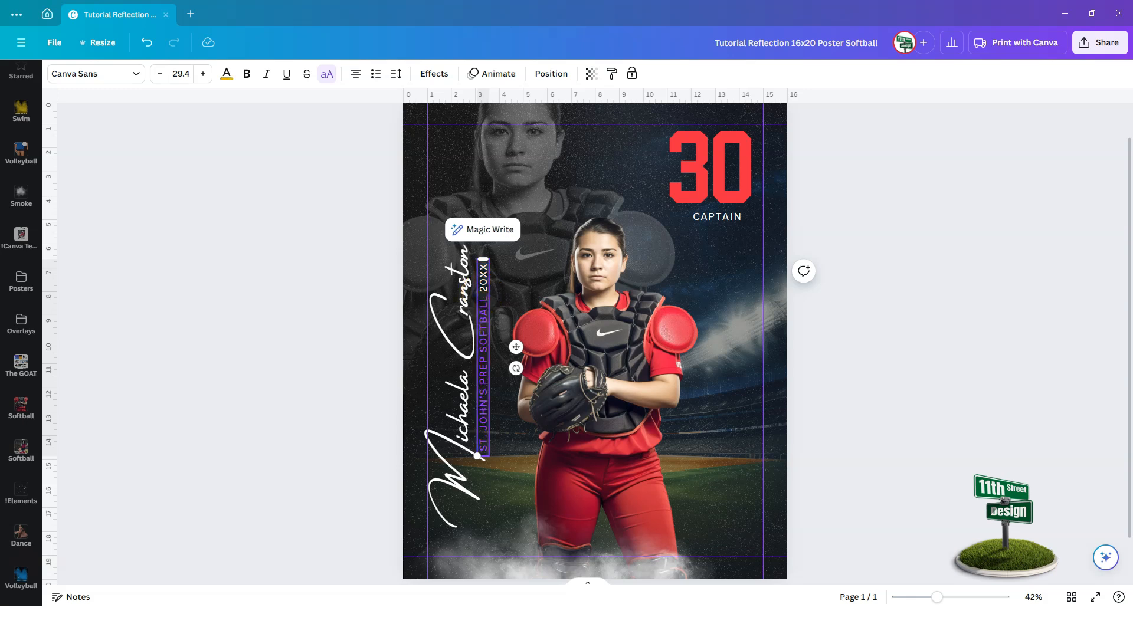
drag(484, 298, 487, 441)
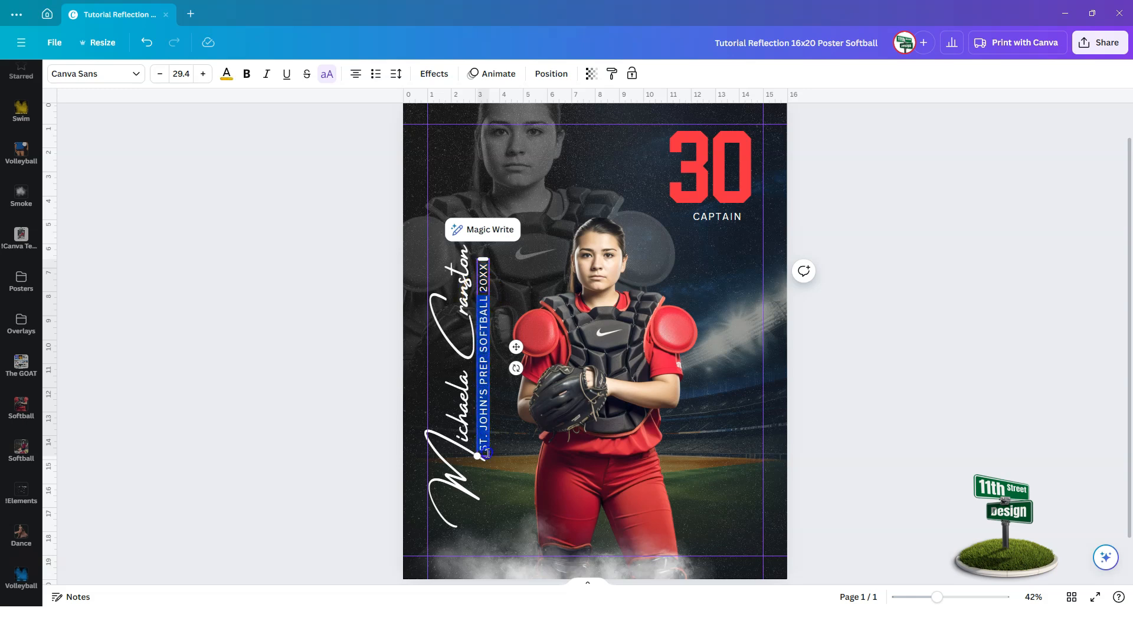
click(226, 74)
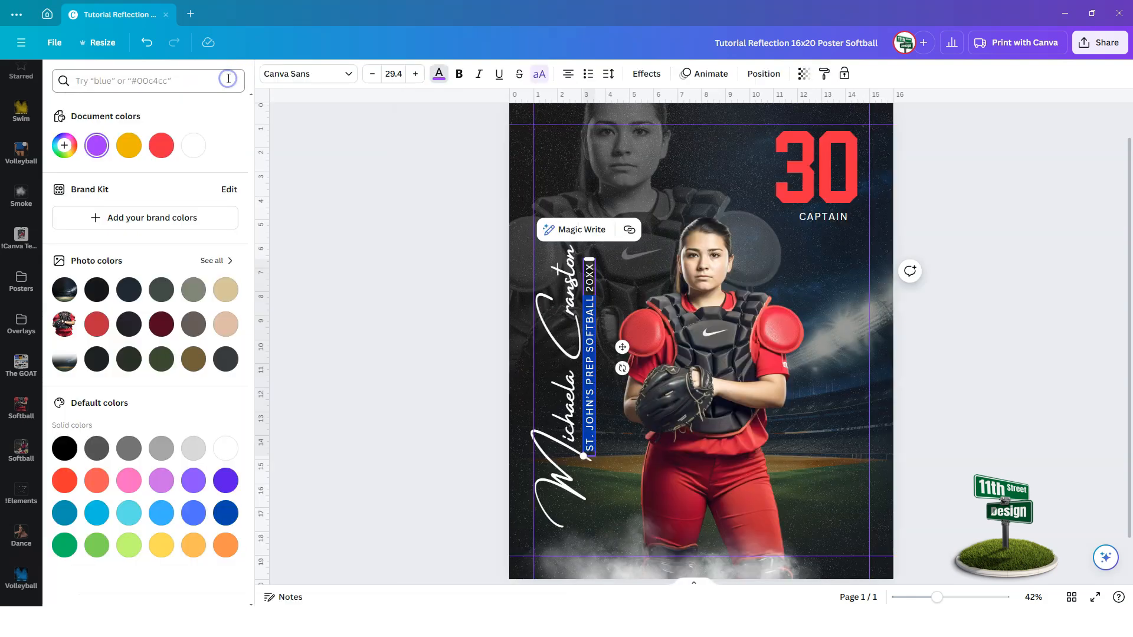
click(162, 146)
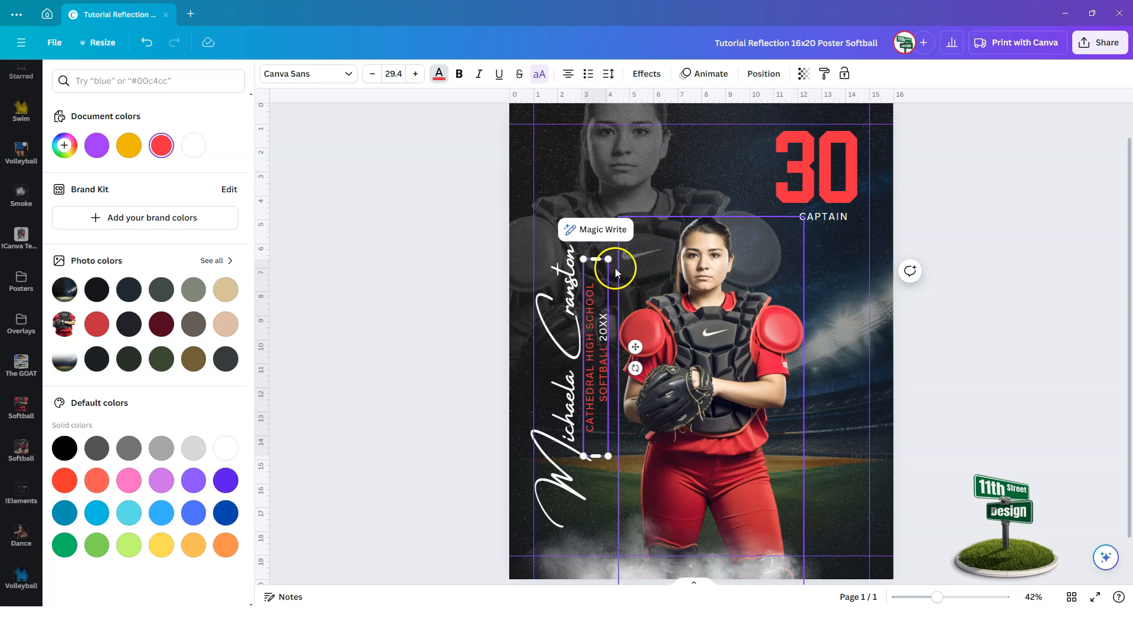
Stretch the vertical school line onto one line and change 20XX to 2024.
drag(596, 457, 591, 512)
double_click(589, 273)
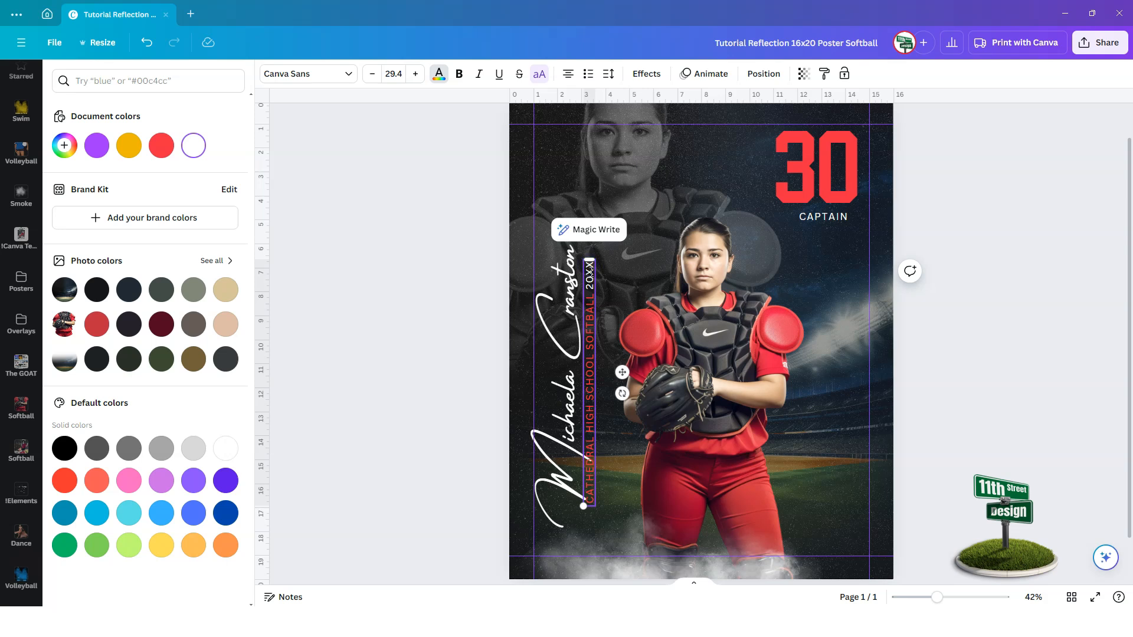
double_click(590, 272)
text(2024)
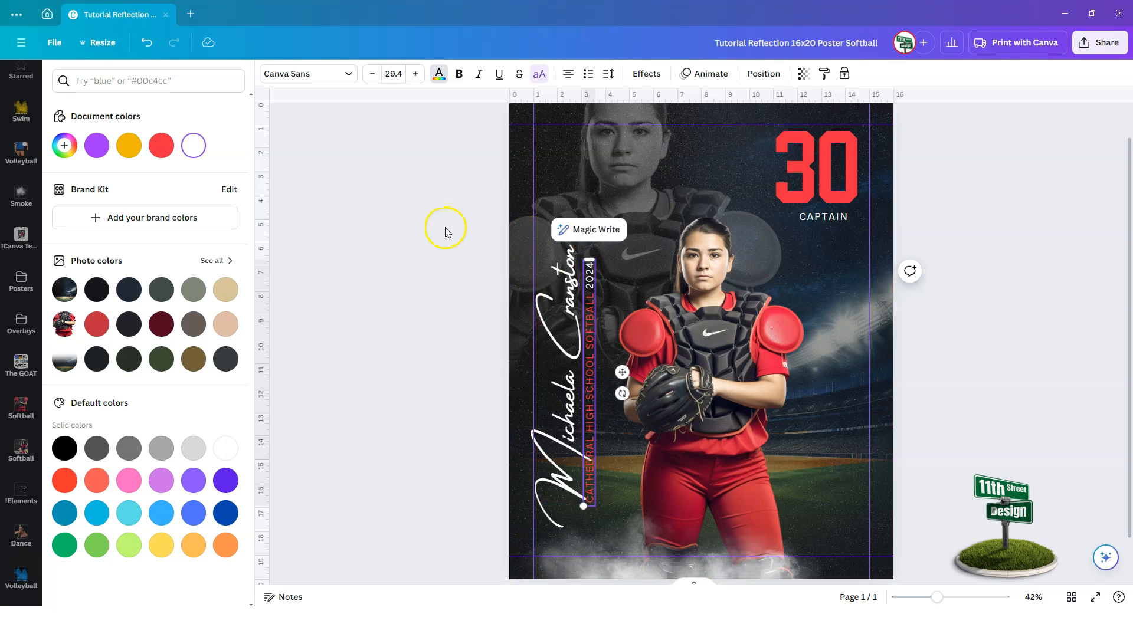
Replace the script player name with the new player's full name.
click(559, 400)
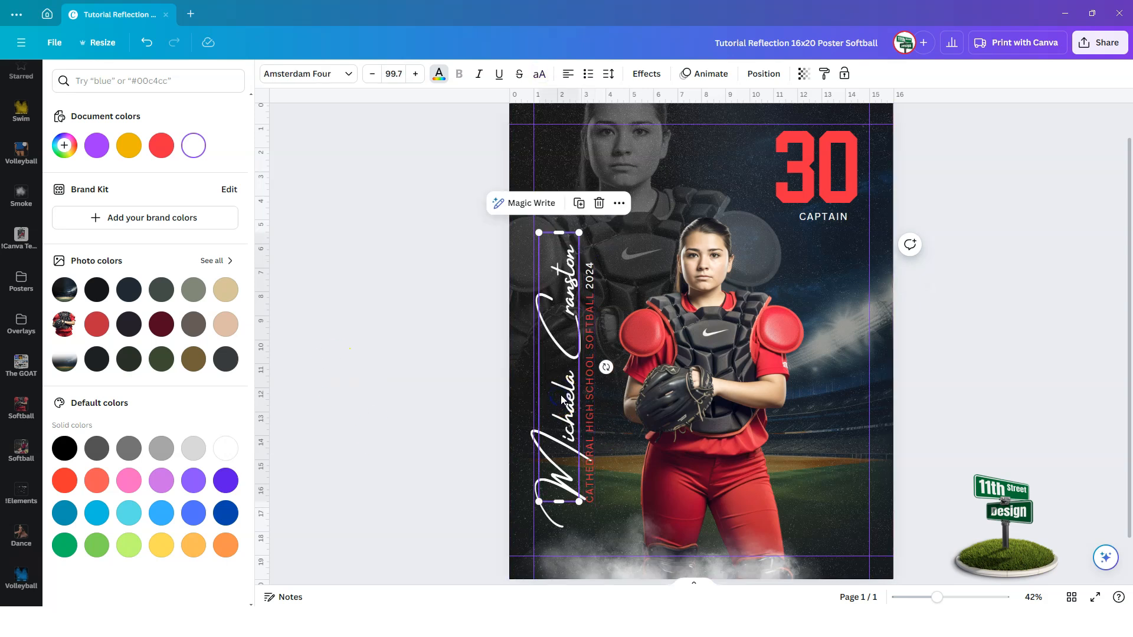
triple_click(566, 397)
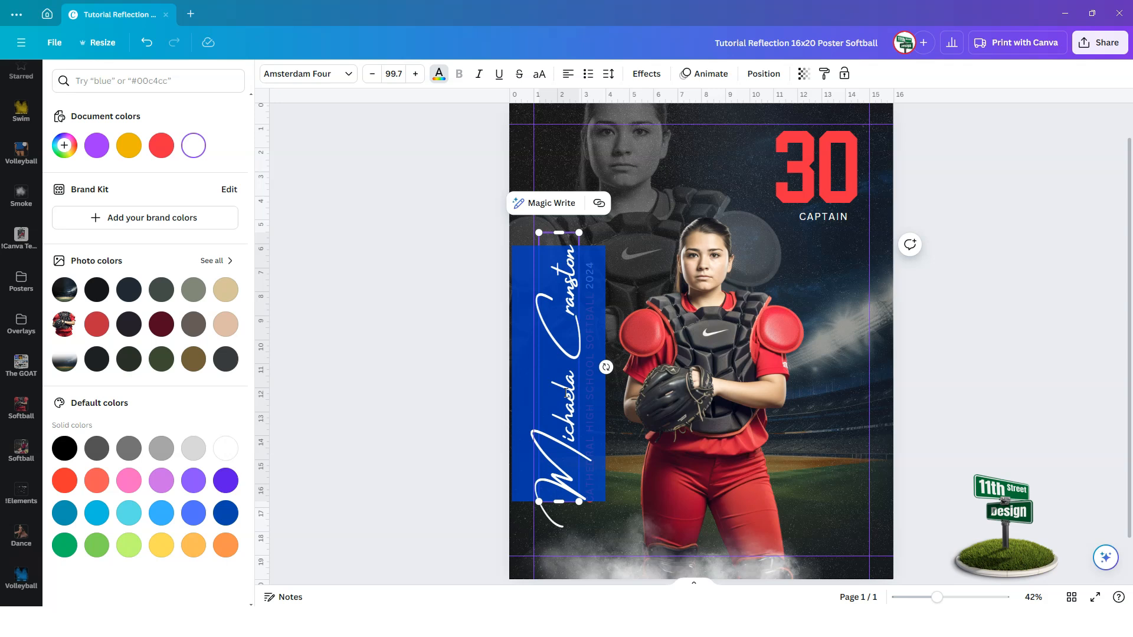
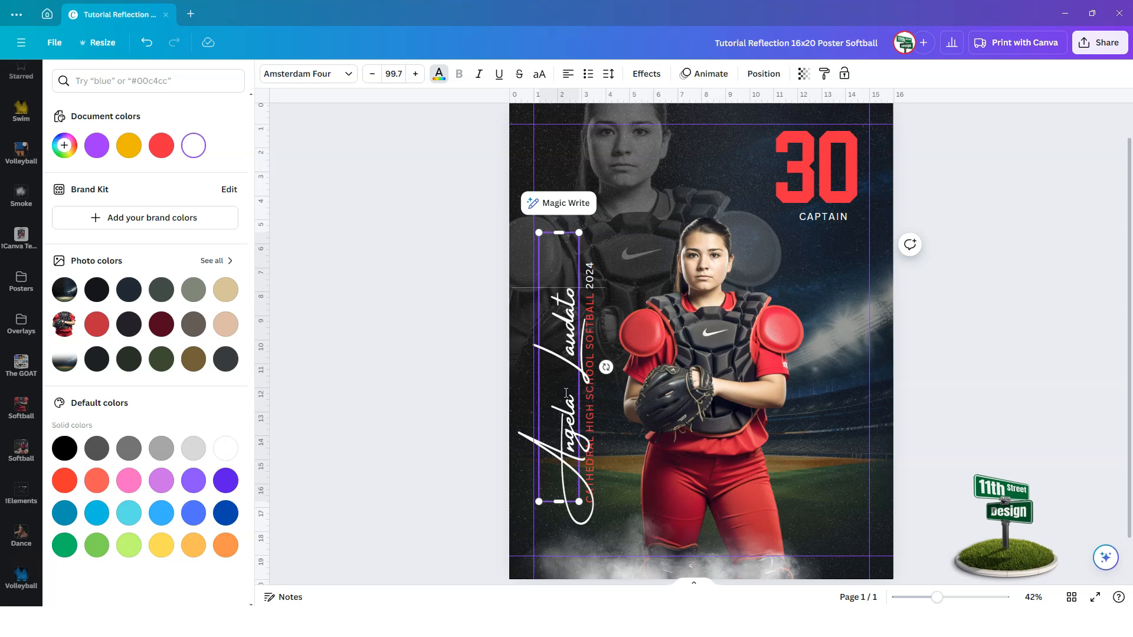
click(458, 344)
click(301, 313)
Move the script name up and slide the school line beside it, tops level.
click(450, 432)
drag(449, 432, 454, 406)
drag(485, 266, 489, 217)
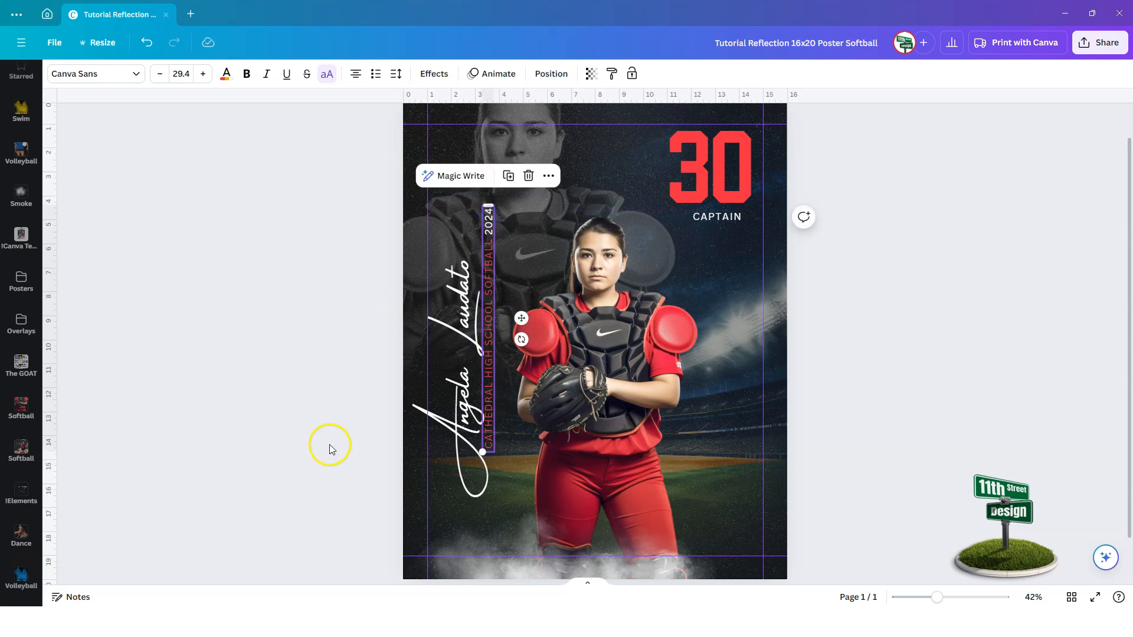
Retype the label under 30 as CATCHER and deselect it.
click(707, 216)
click(708, 217)
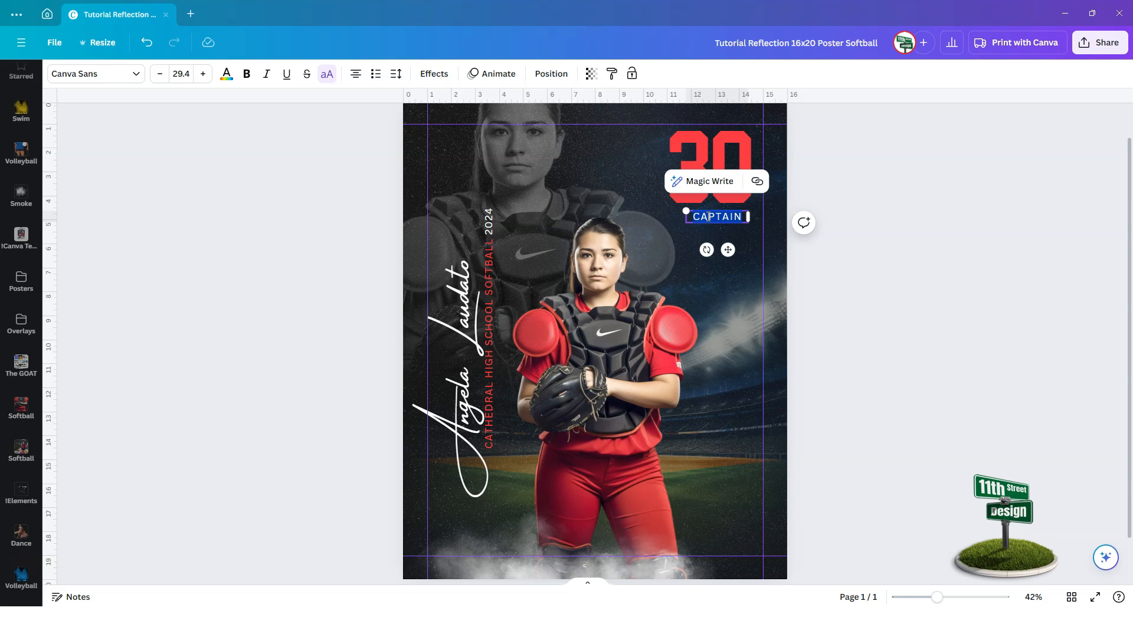
text(CATCHER)
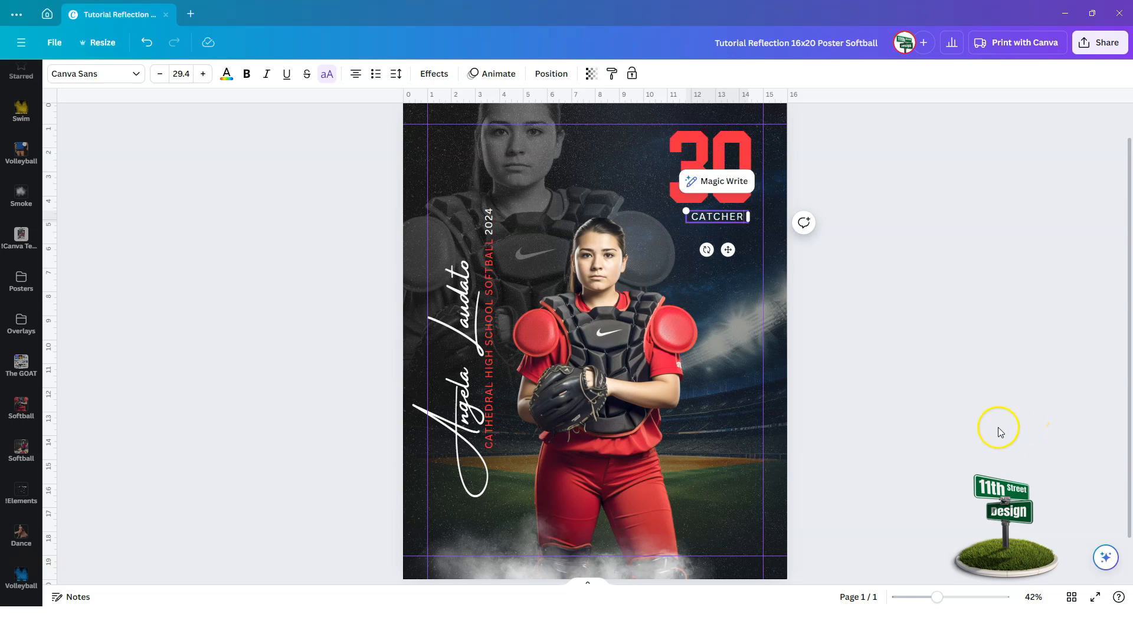
click(981, 435)
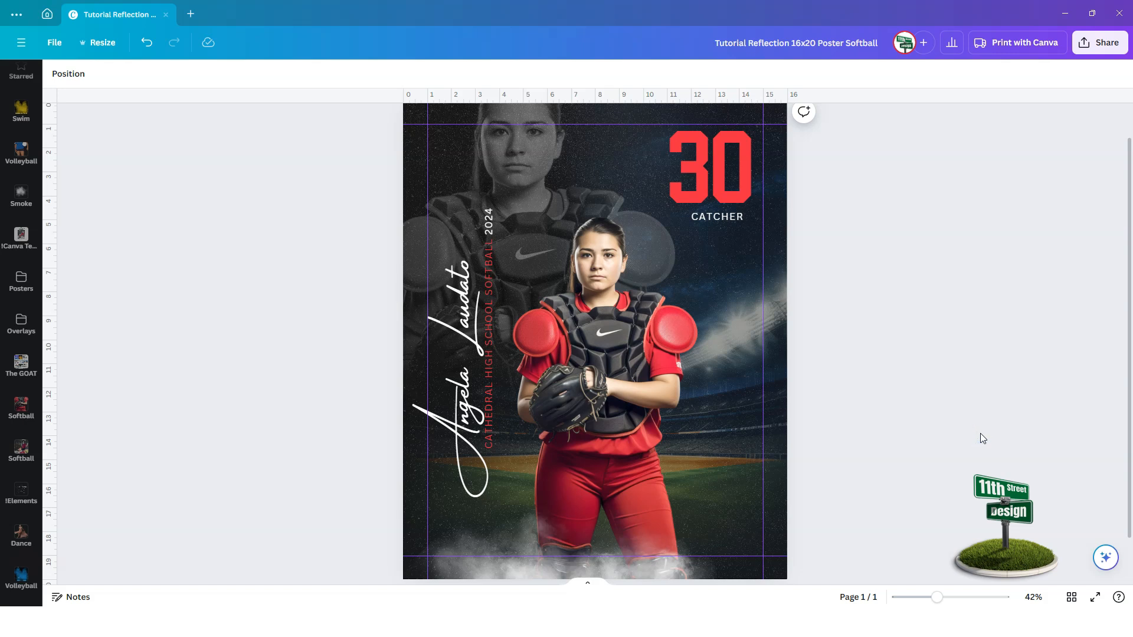